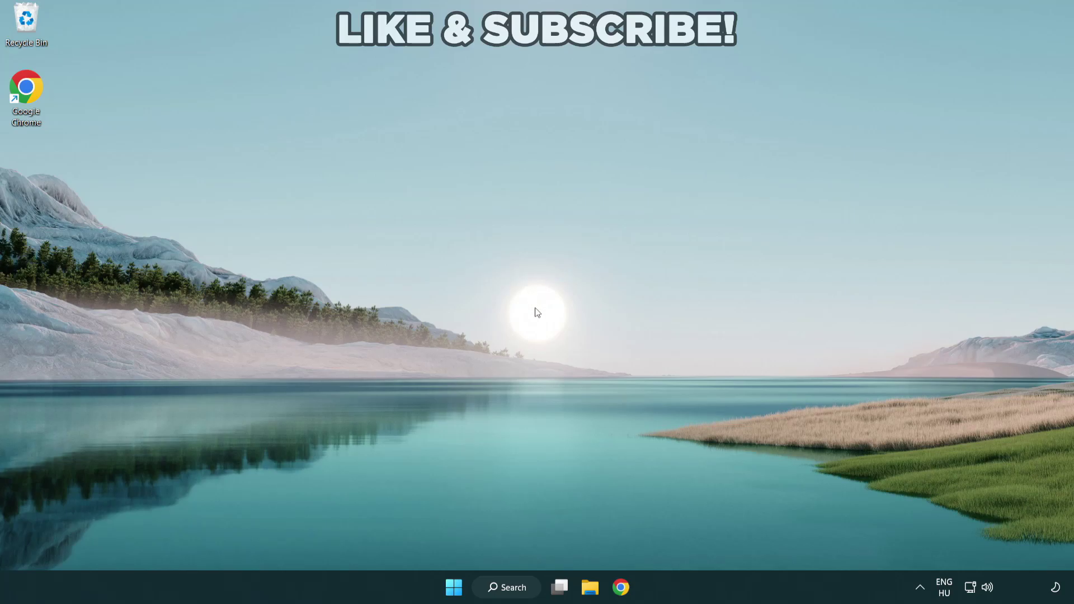
Step: Search Windows for 'device manager'
click(513, 587)
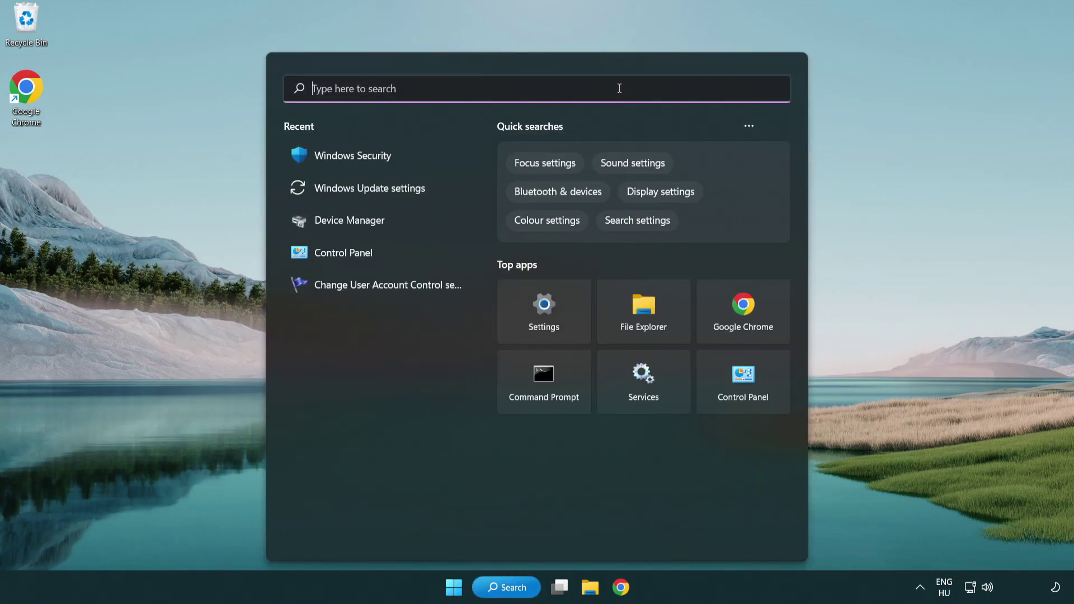
text(devic)
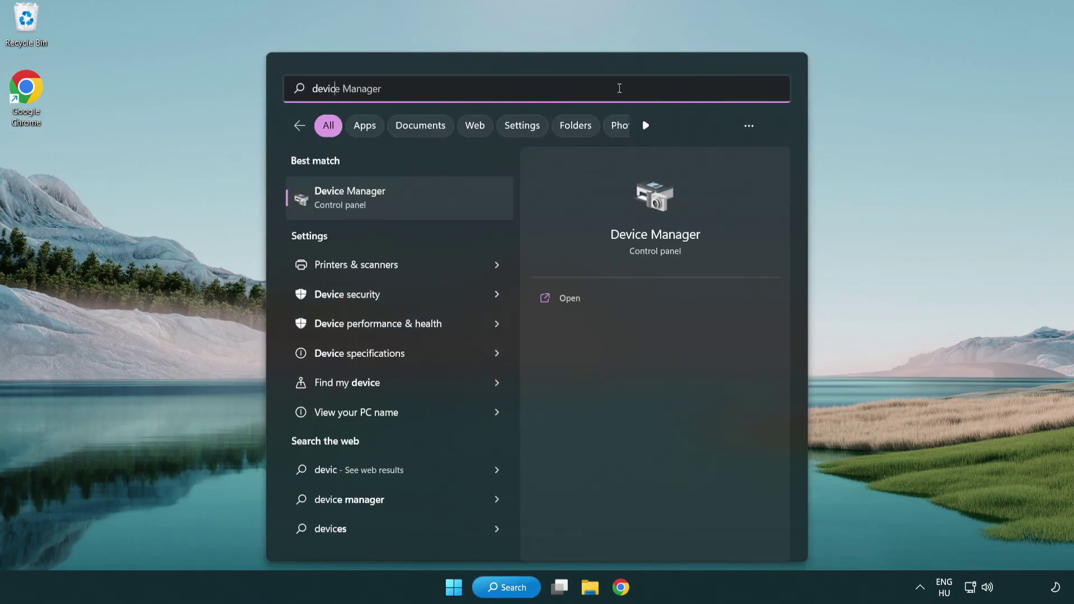
text(e manager)
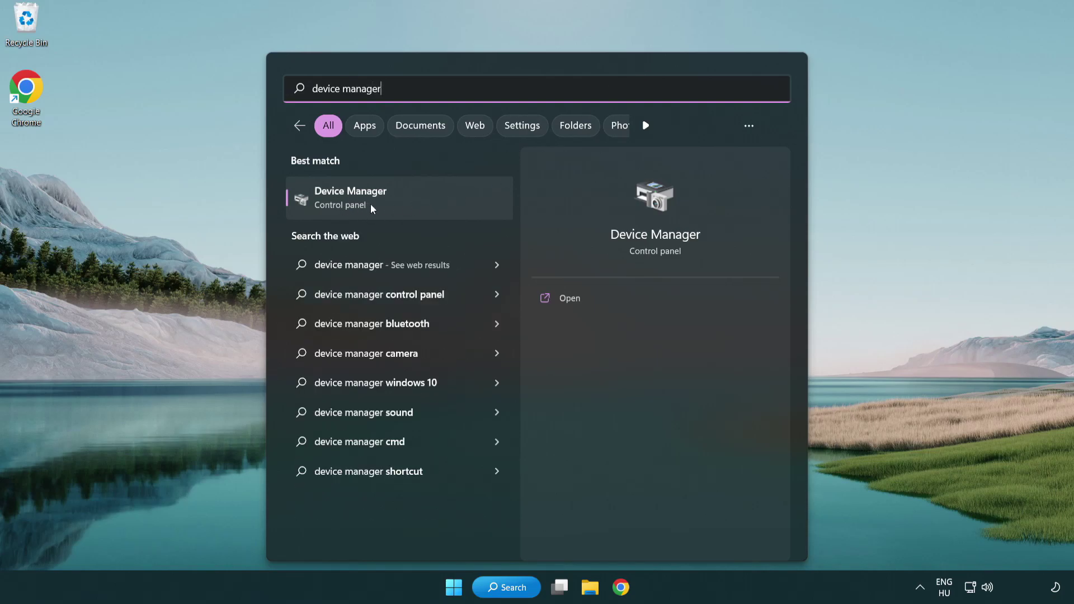
Step: Launch Device Manager, centre its window, and expand Display adapters
click(429, 203)
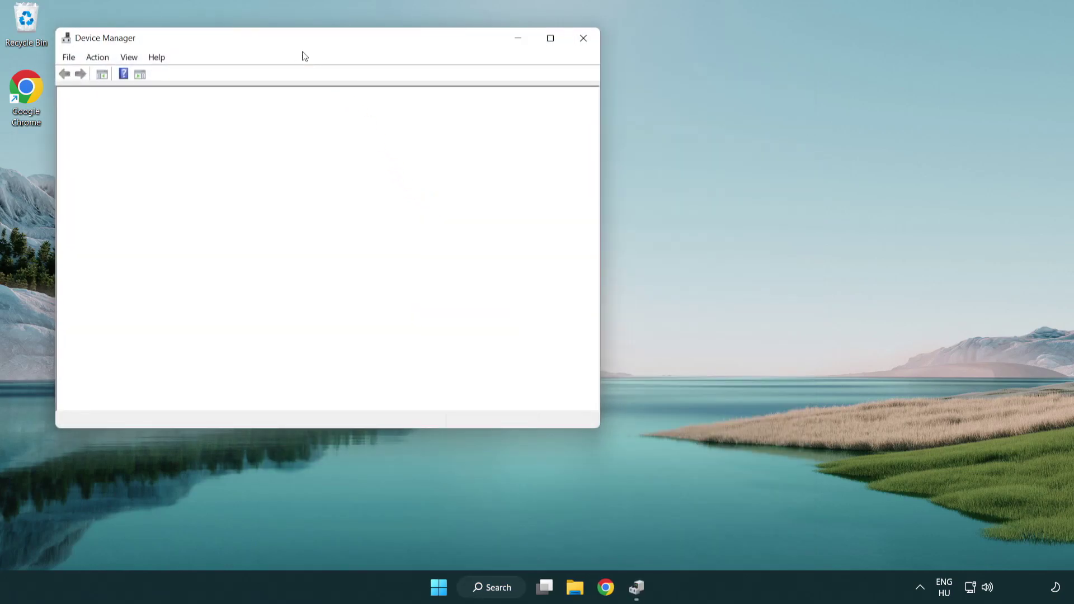
drag(291, 43, 470, 108)
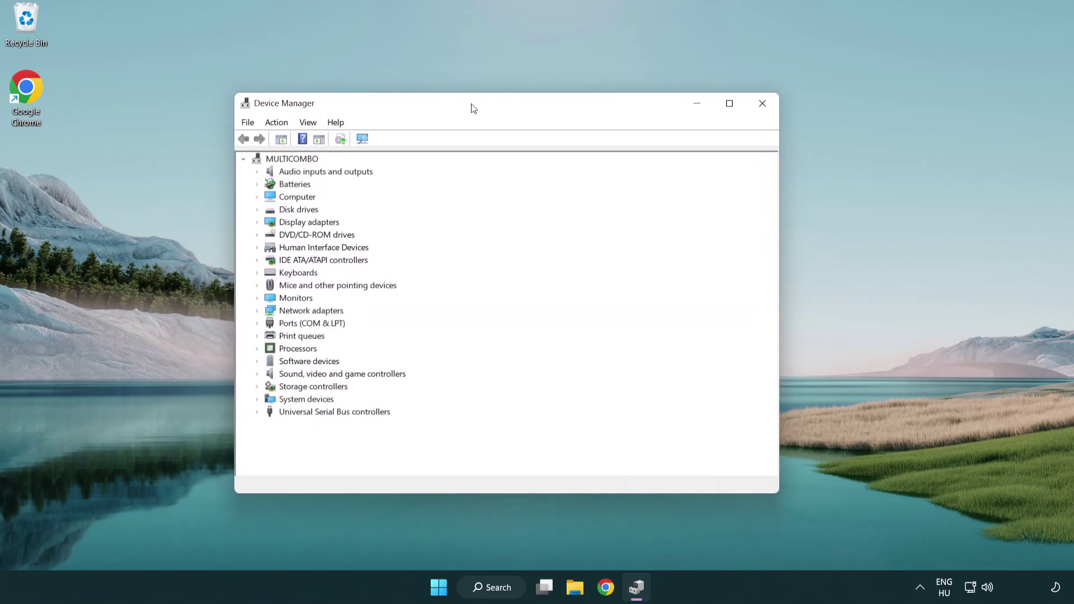
click(264, 224)
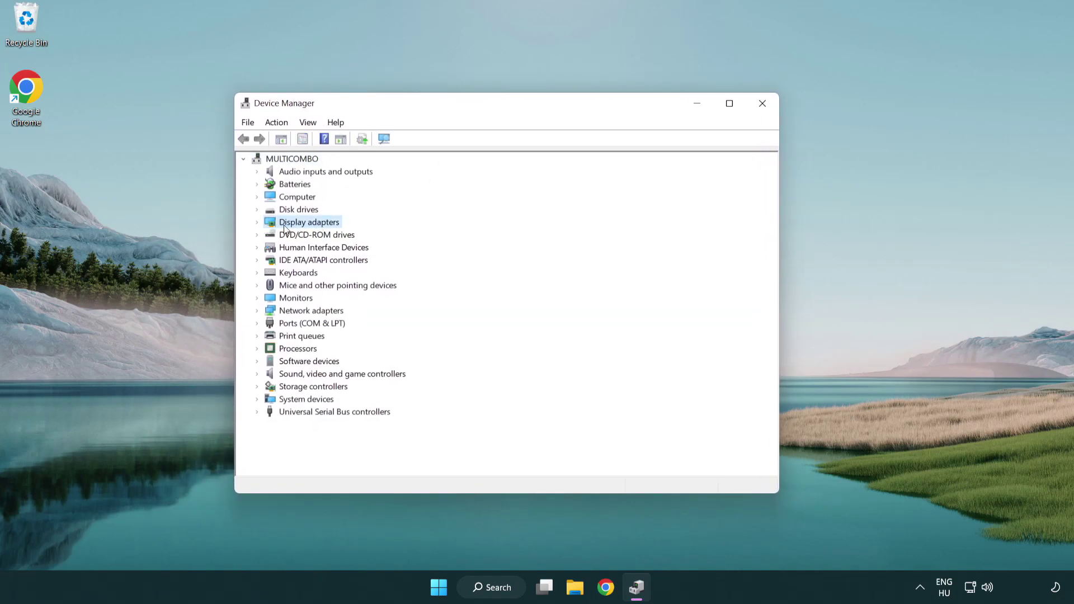
double_click(279, 227)
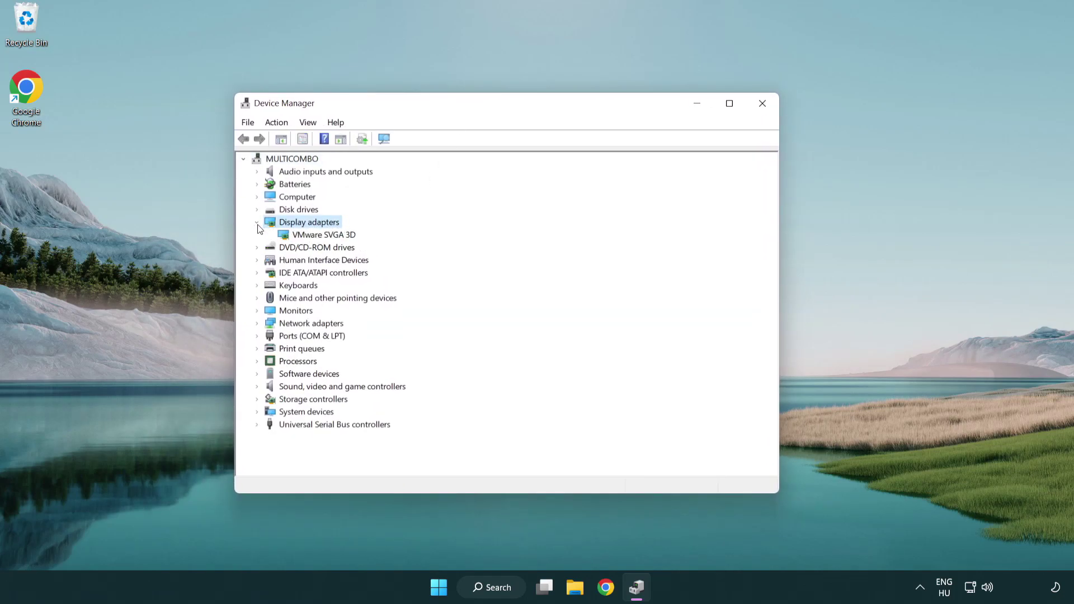
Step: Search automatically for a newer VMware SVGA 3D driver, which is already the best installed
click(298, 238)
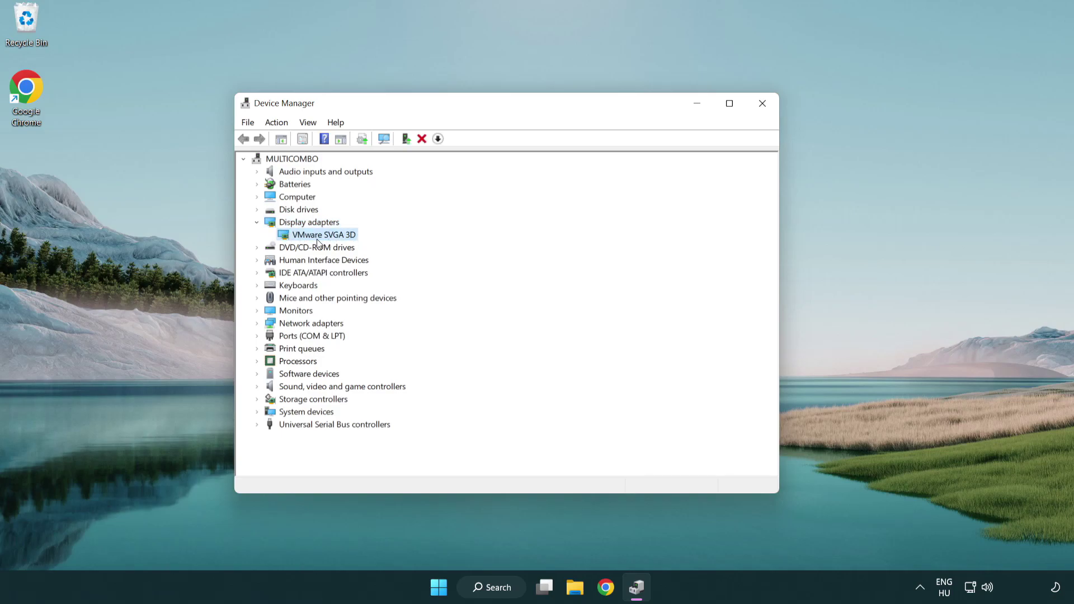
right_click(320, 238)
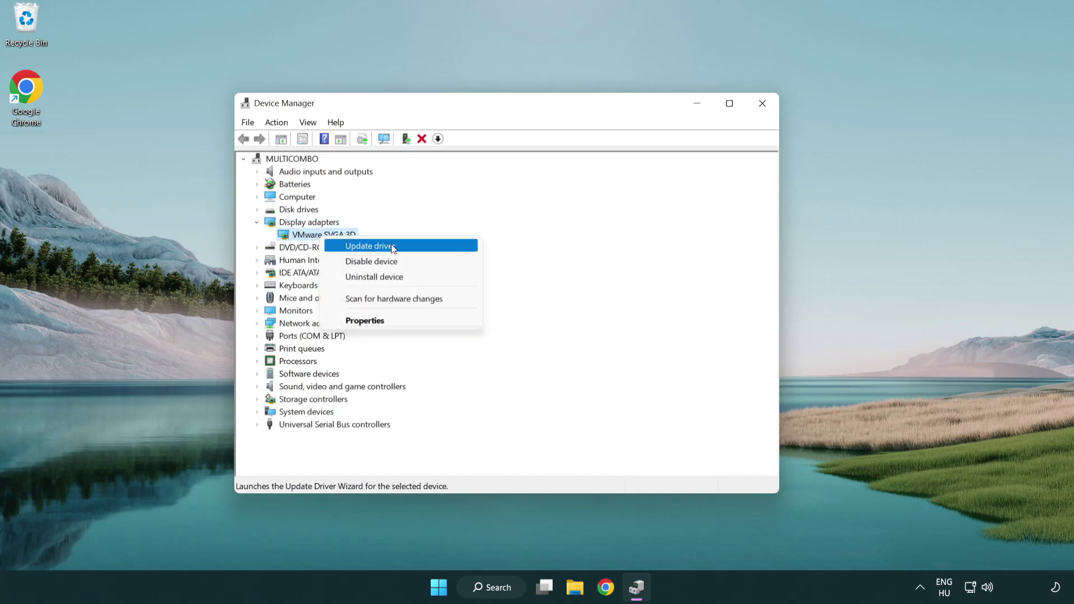
click(424, 248)
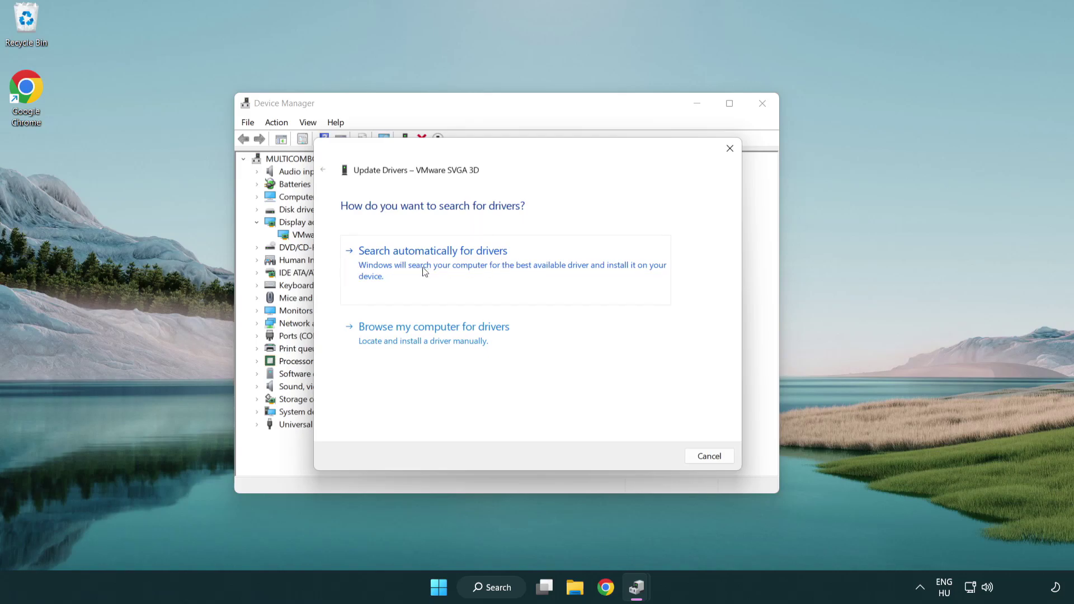
click(471, 261)
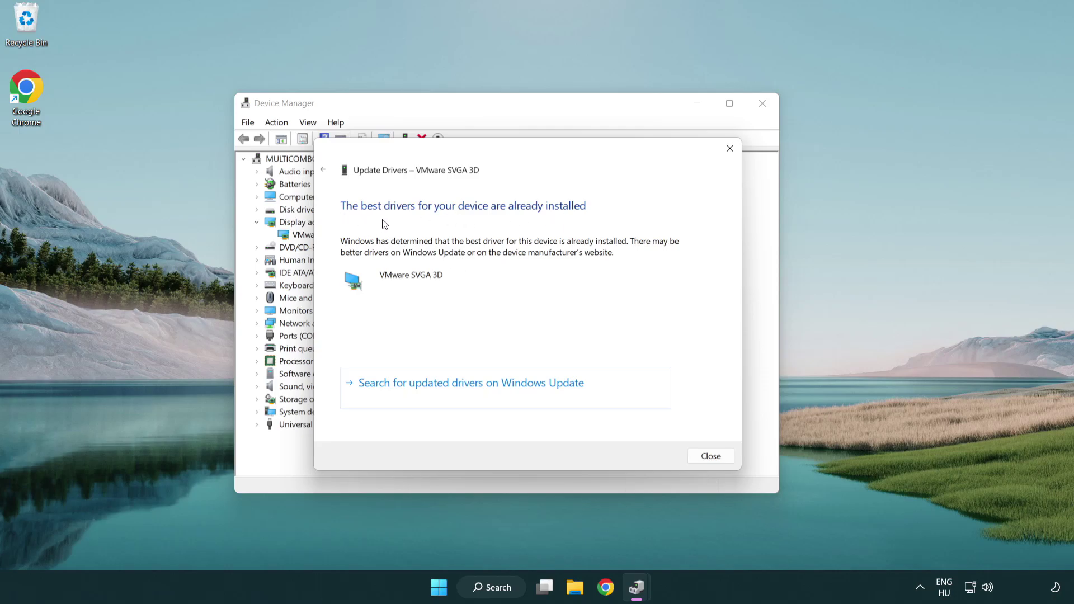
click(710, 456)
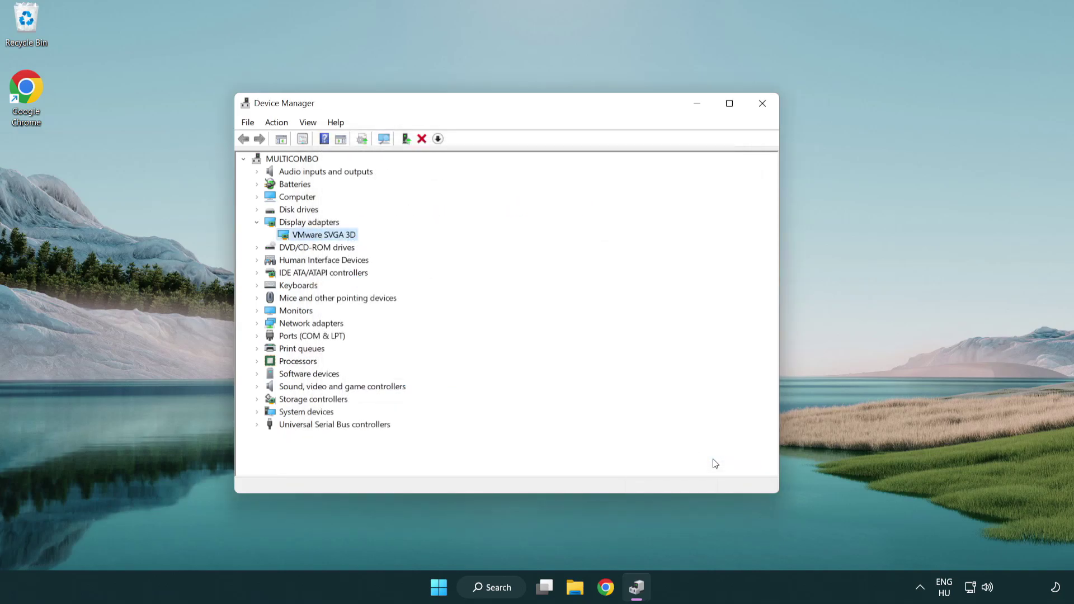
Step: Close Device Manager and check Windows Update, which reports 'You're up to date'
click(762, 104)
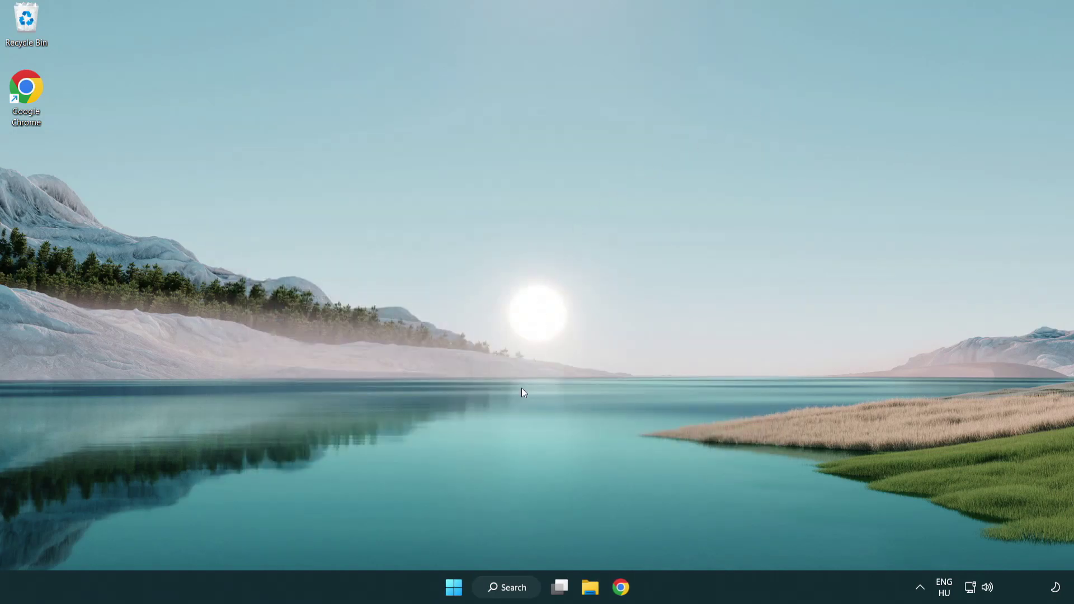
click(518, 588)
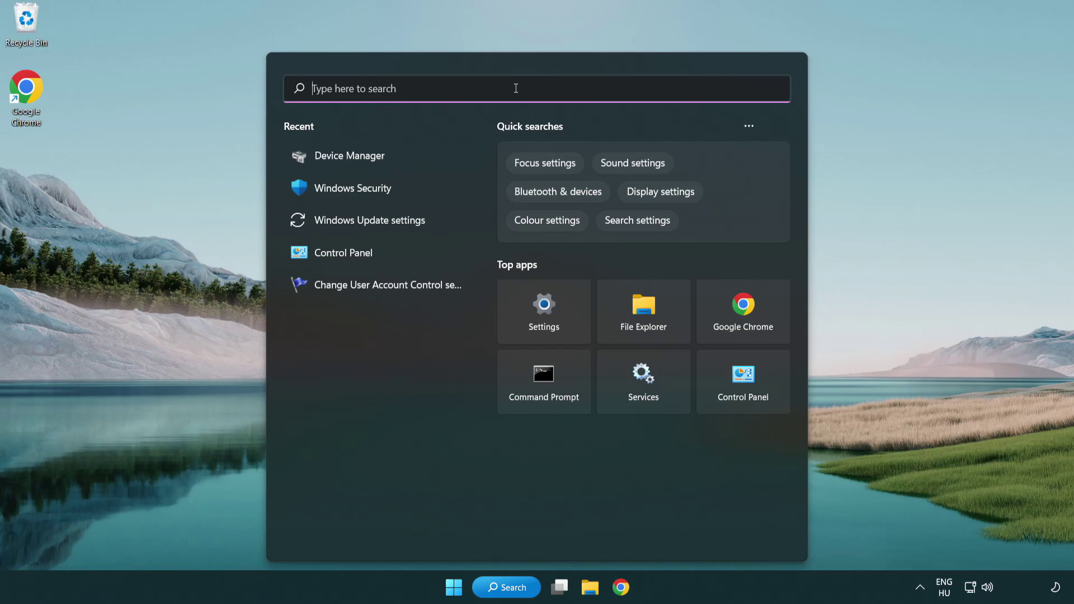
text(update)
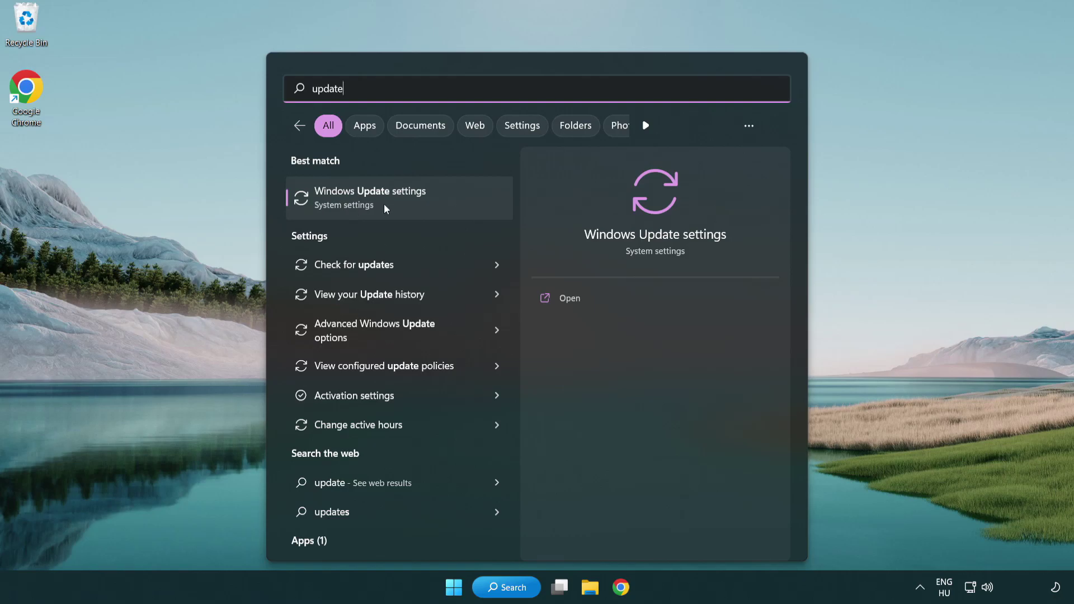
click(417, 207)
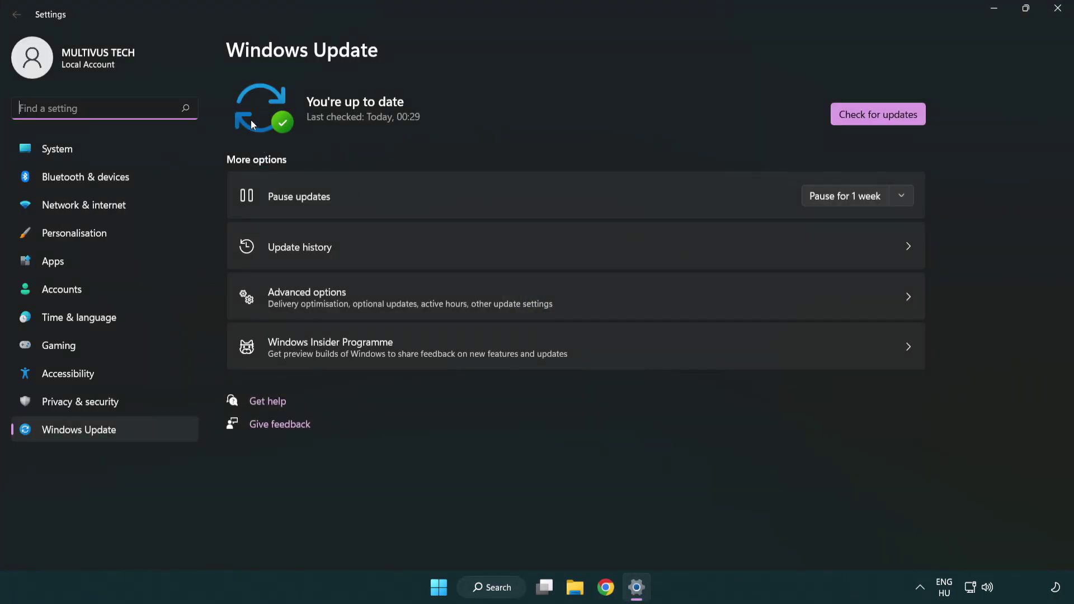
click(901, 120)
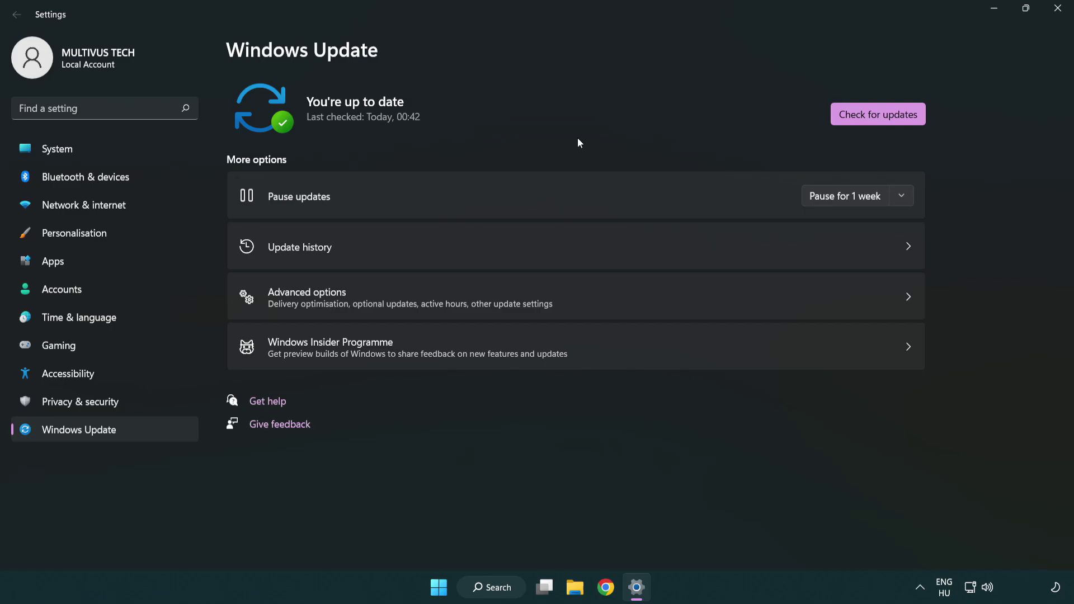
Step: Close Settings and open the Compatibility properties of the YOUR NOT WORKING APP shortcut
click(1056, 9)
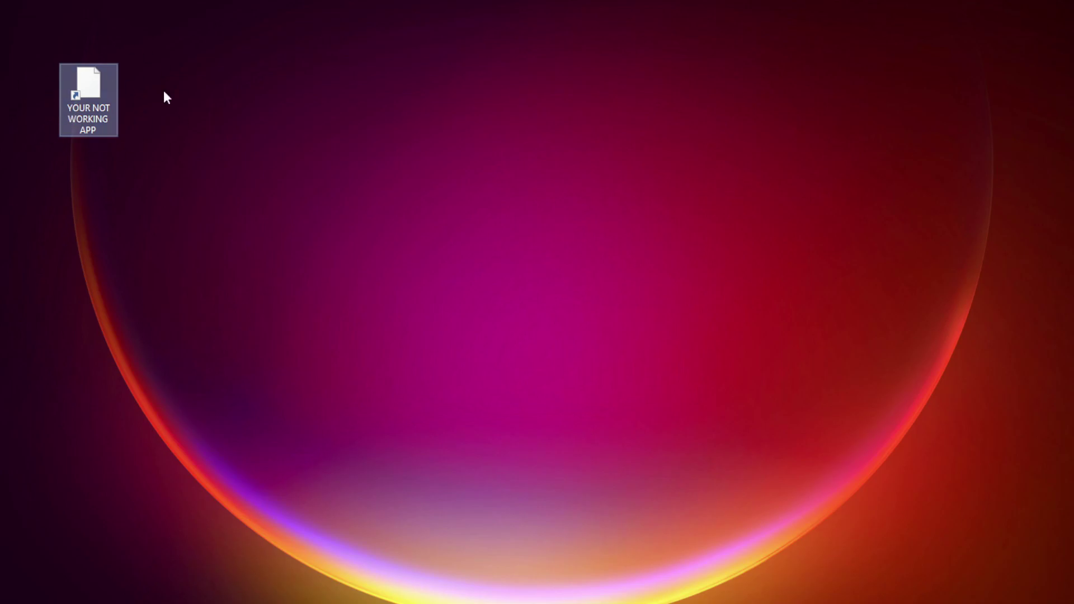
right_click(87, 80)
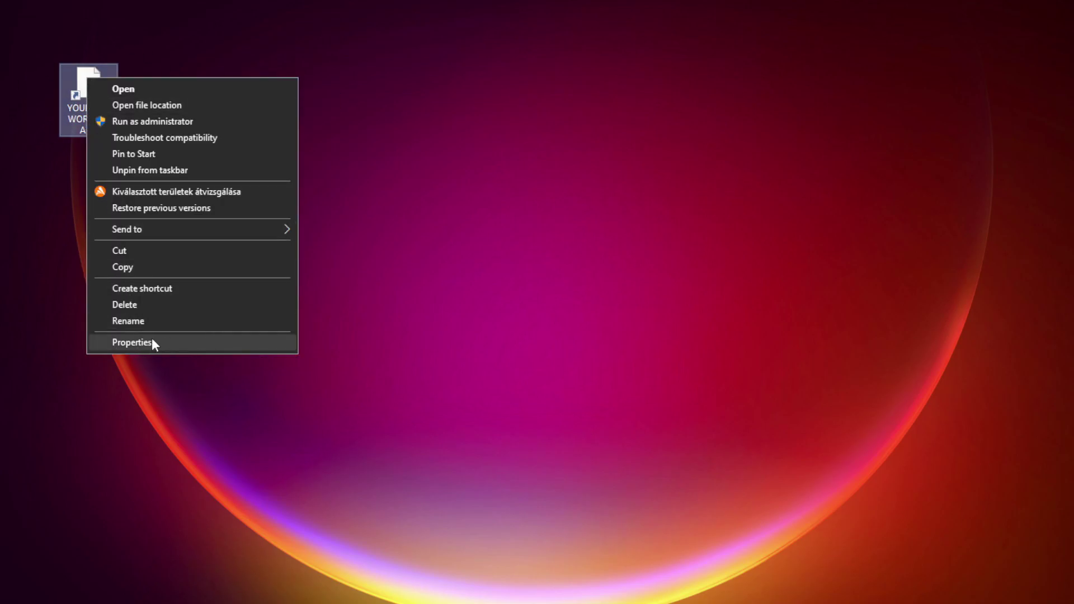
click(214, 341)
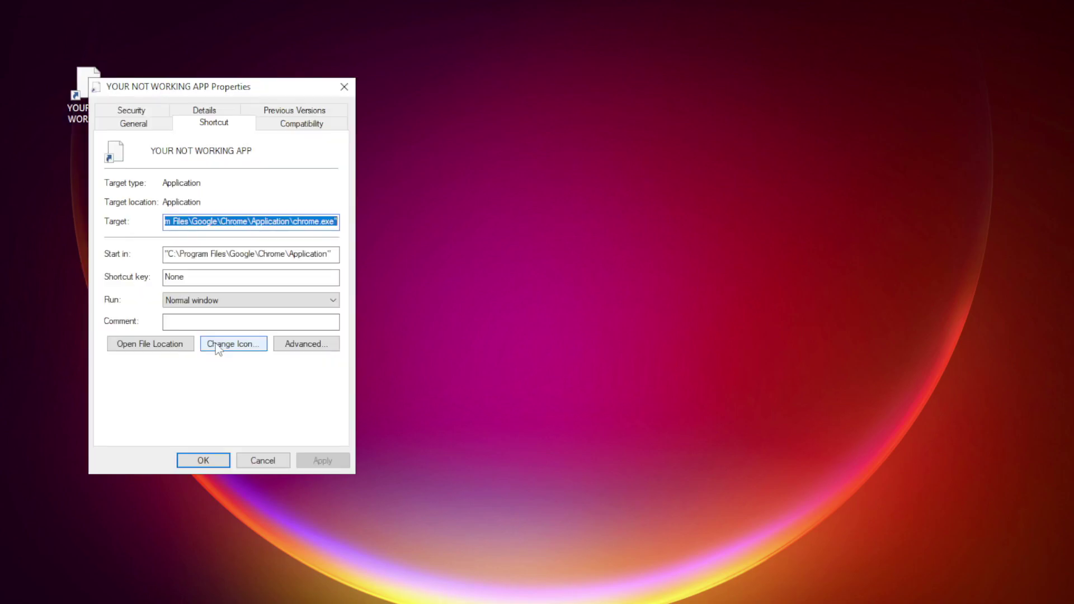
drag(236, 84, 542, 117)
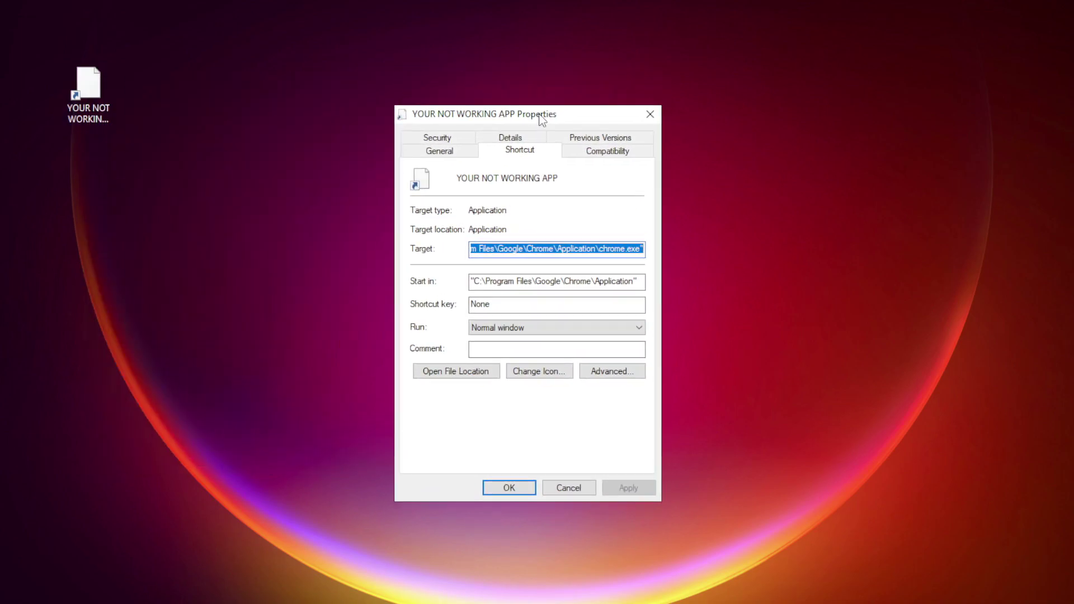
click(630, 152)
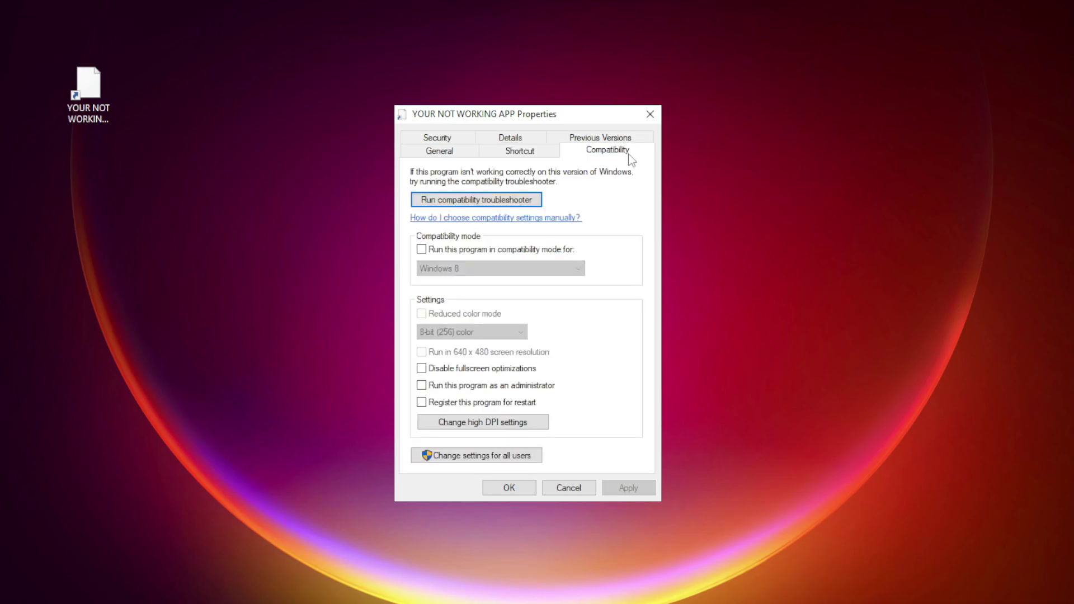
Step: Enable Windows 8 compatibility mode, disable fullscreen optimizations, run as administrator, and apply
click(436, 250)
click(480, 271)
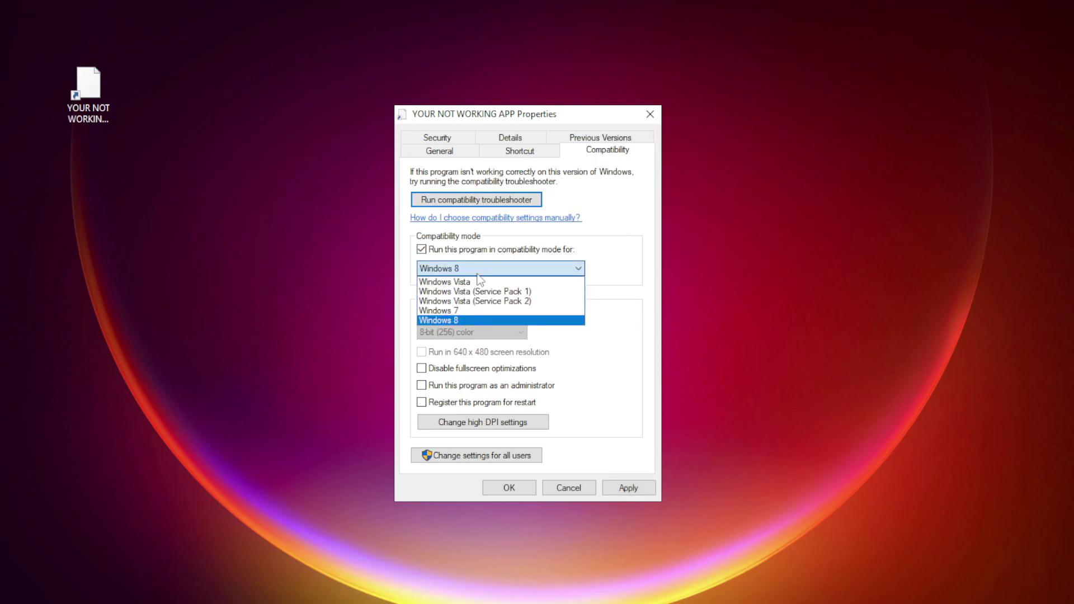
click(470, 321)
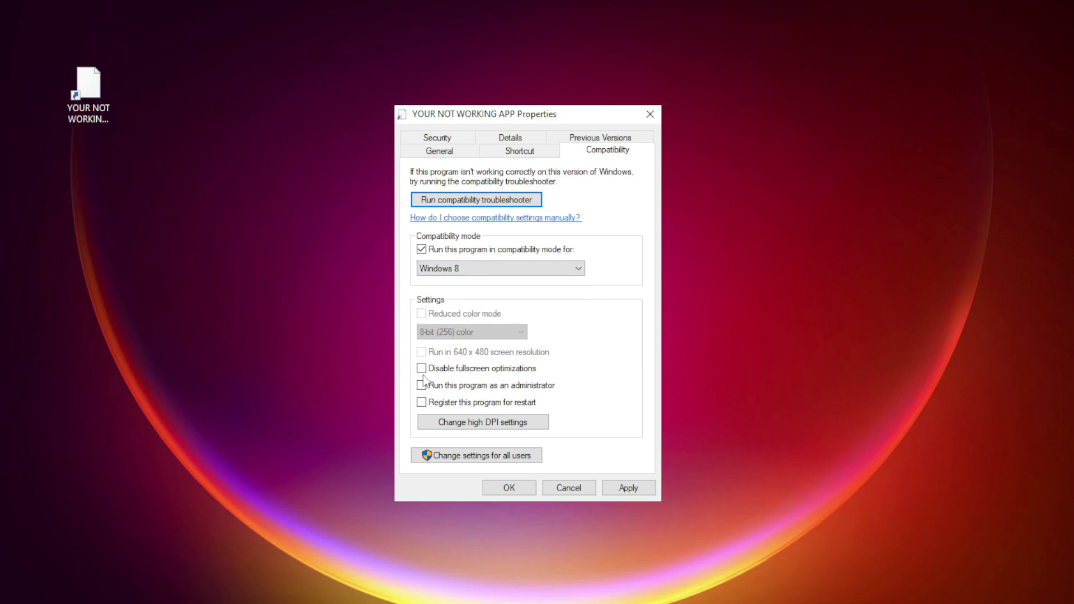
click(470, 373)
click(456, 387)
click(626, 489)
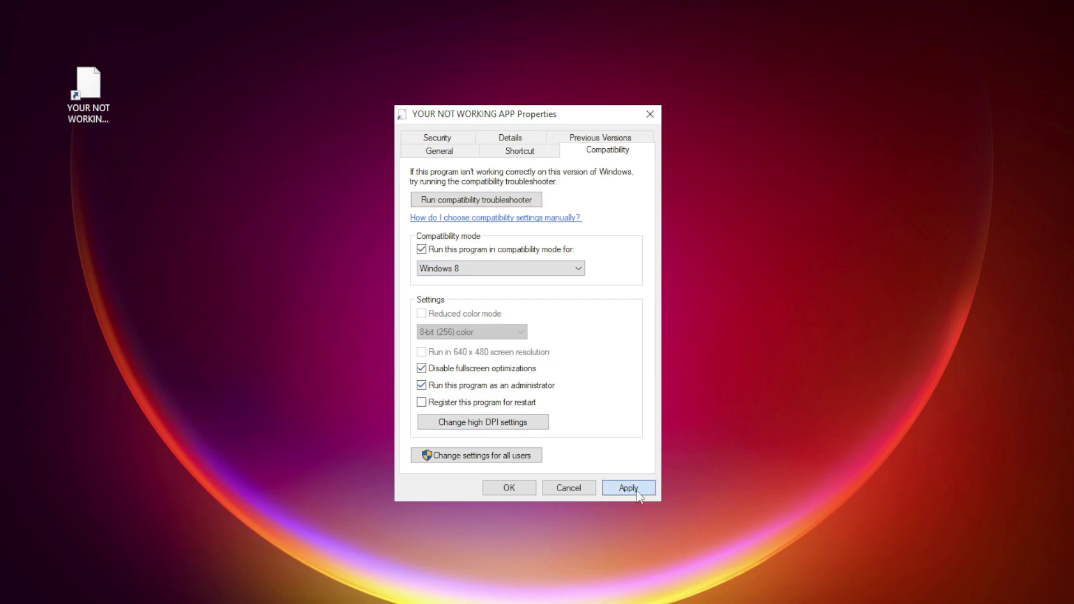
click(503, 490)
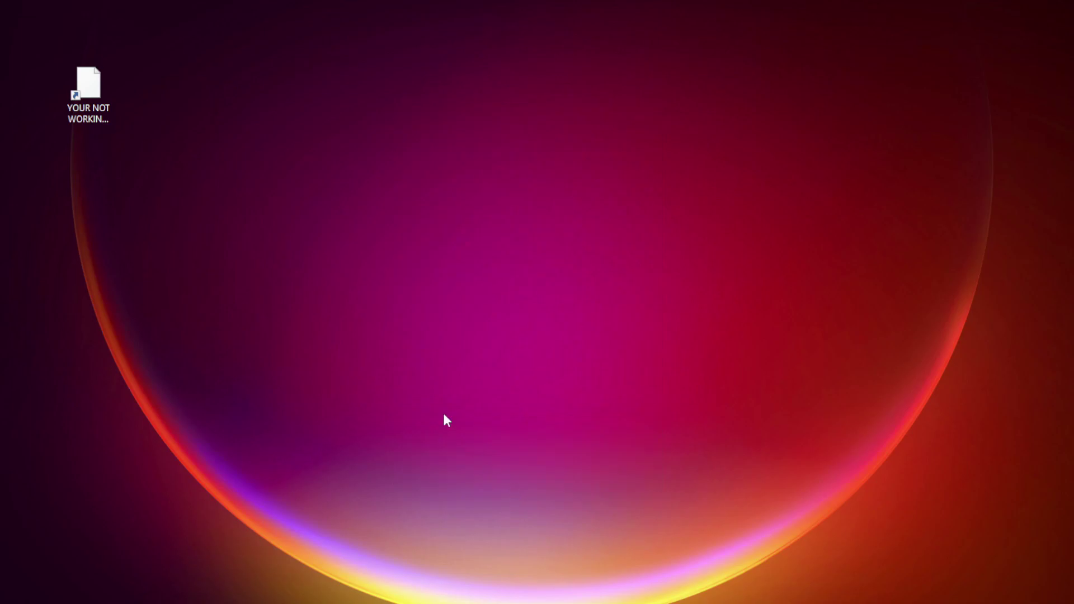
click(83, 94)
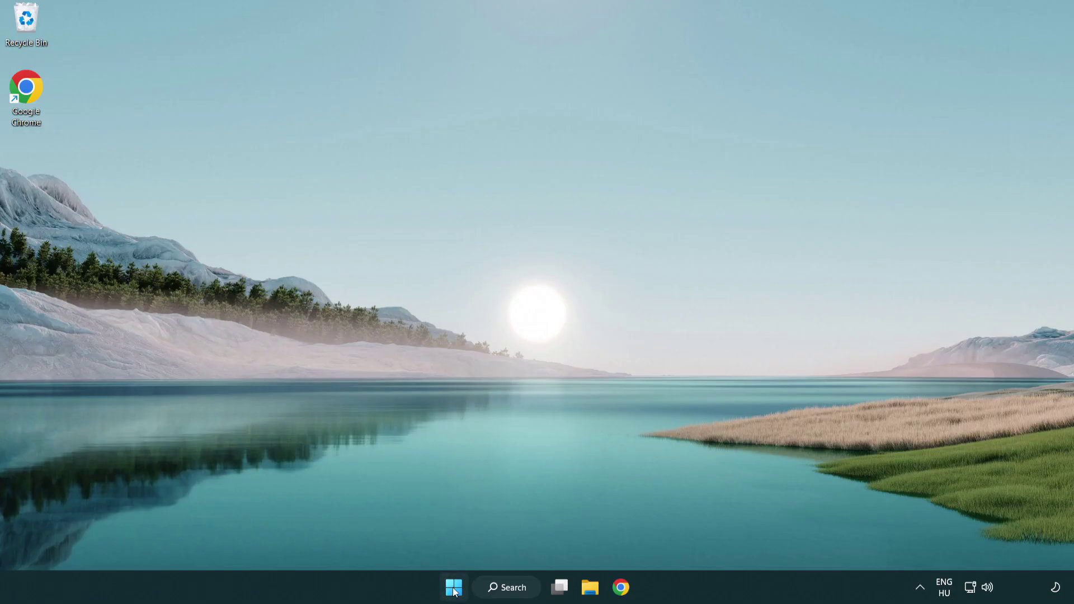
Step: Open Task Manager's startup apps and disable Terminal
right_click(454, 591)
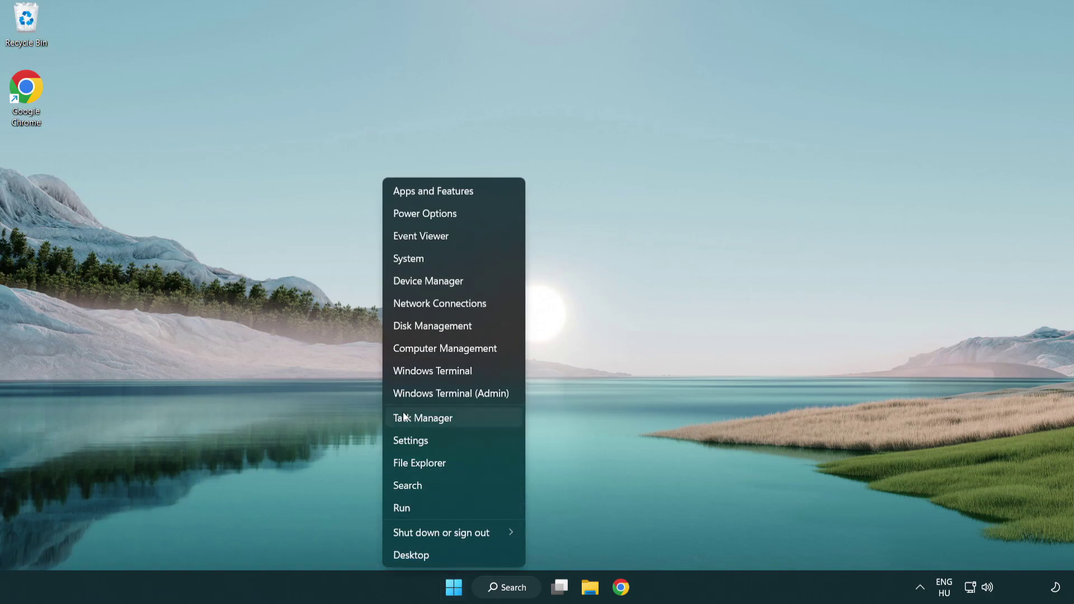
click(475, 424)
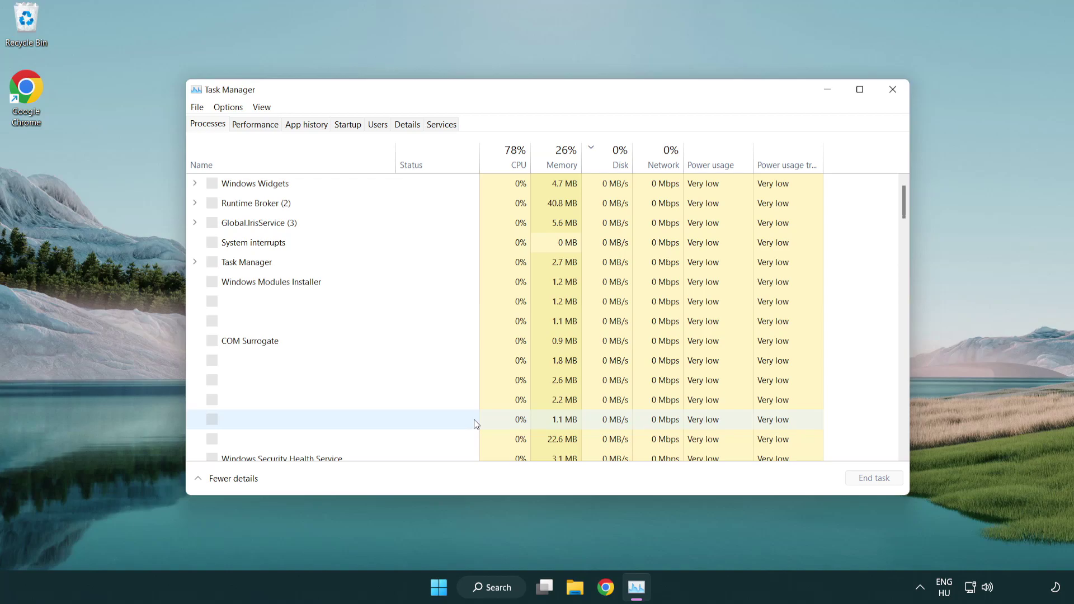
click(352, 128)
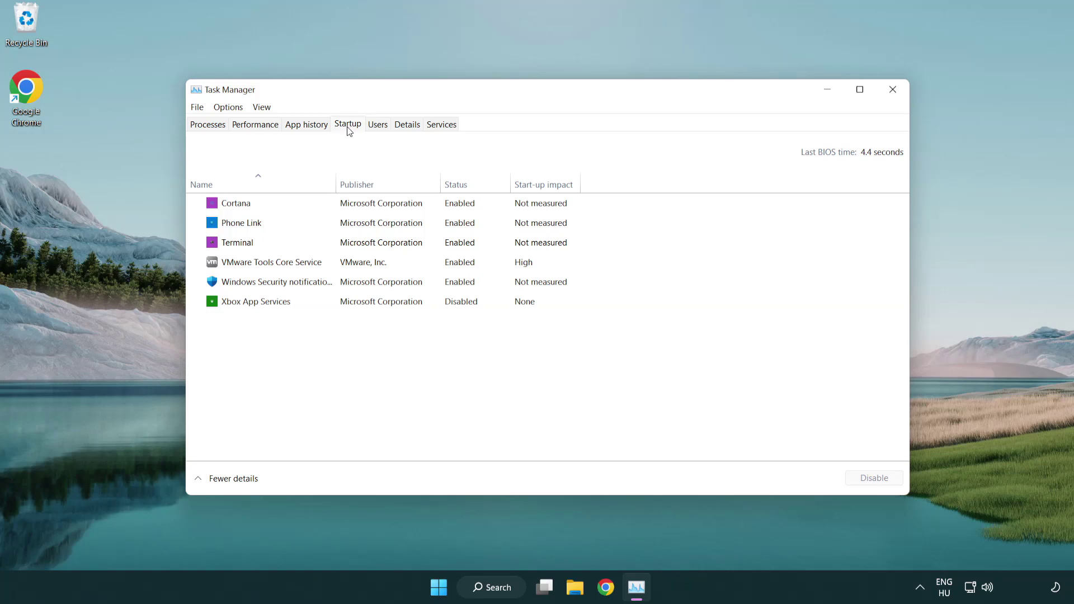
click(351, 243)
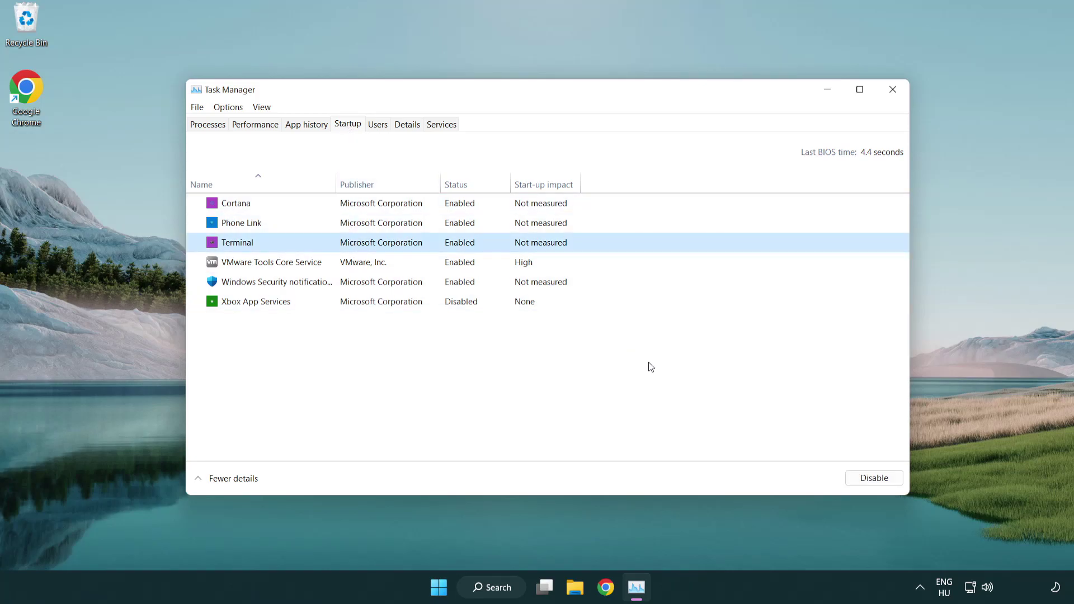
click(861, 478)
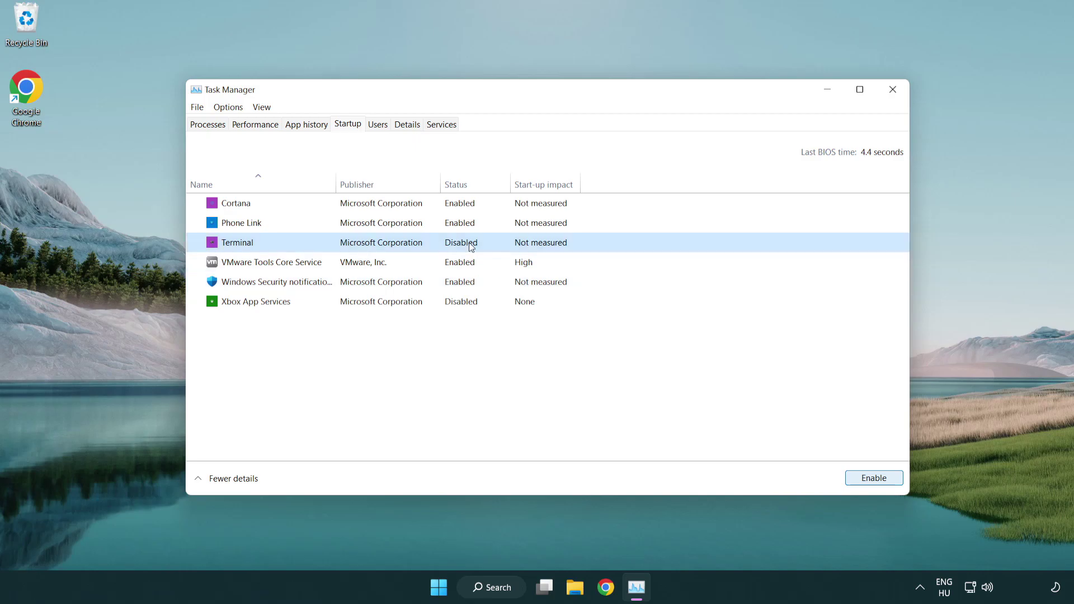
Step: Disable Phone Link, Cortana and Windows Security notification at startup
click(445, 227)
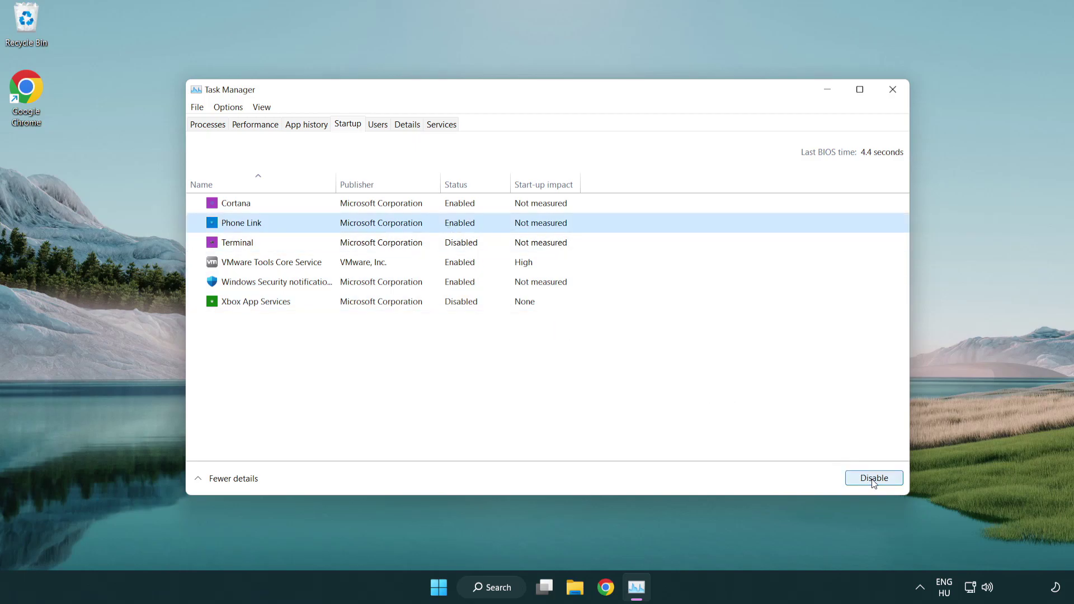
click(873, 479)
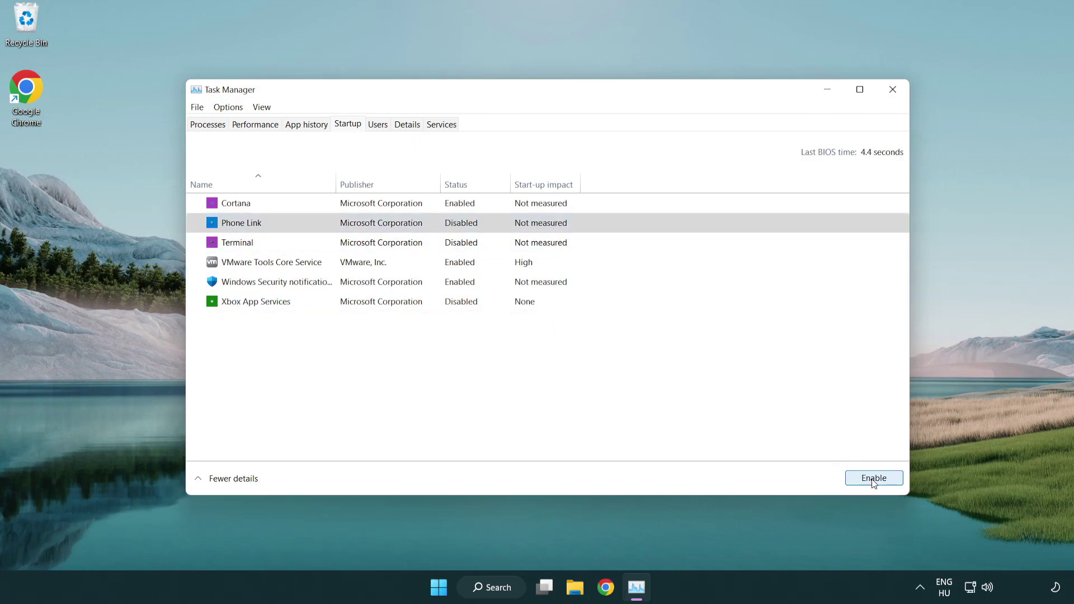
click(384, 210)
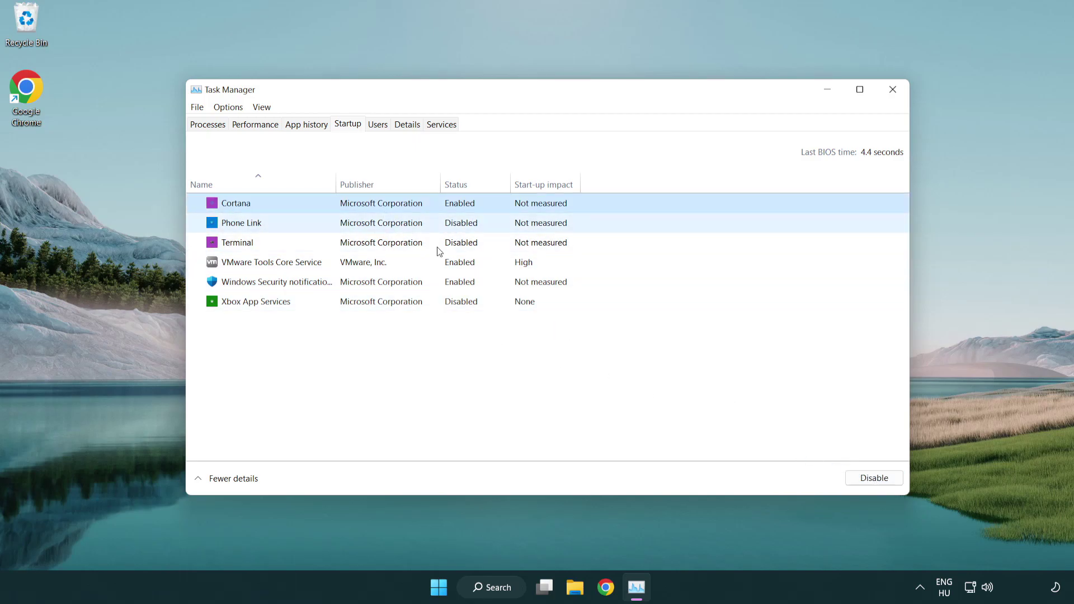
click(873, 480)
click(510, 288)
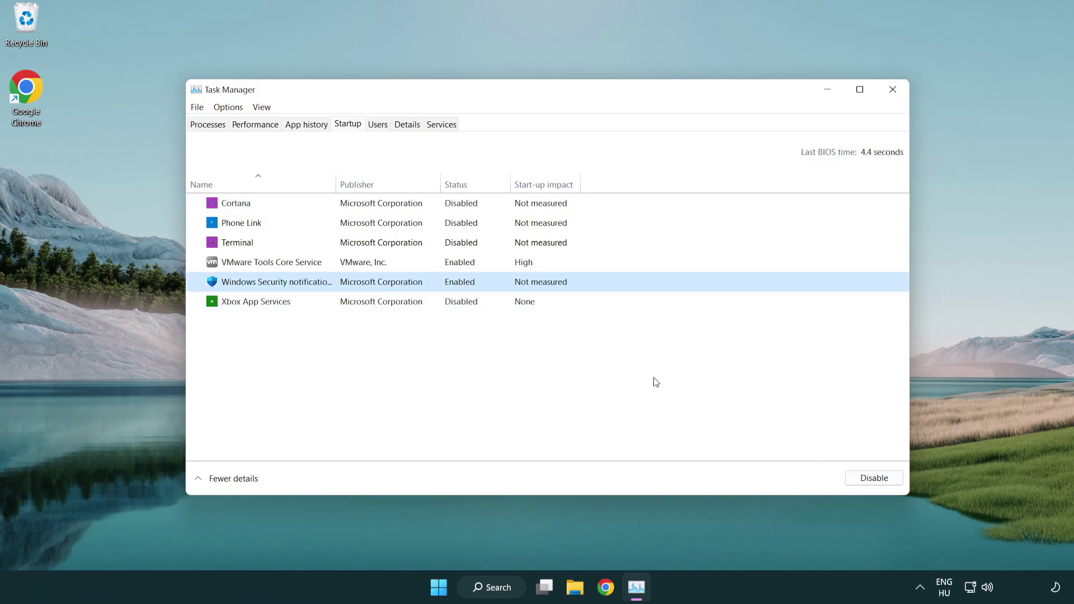
click(868, 480)
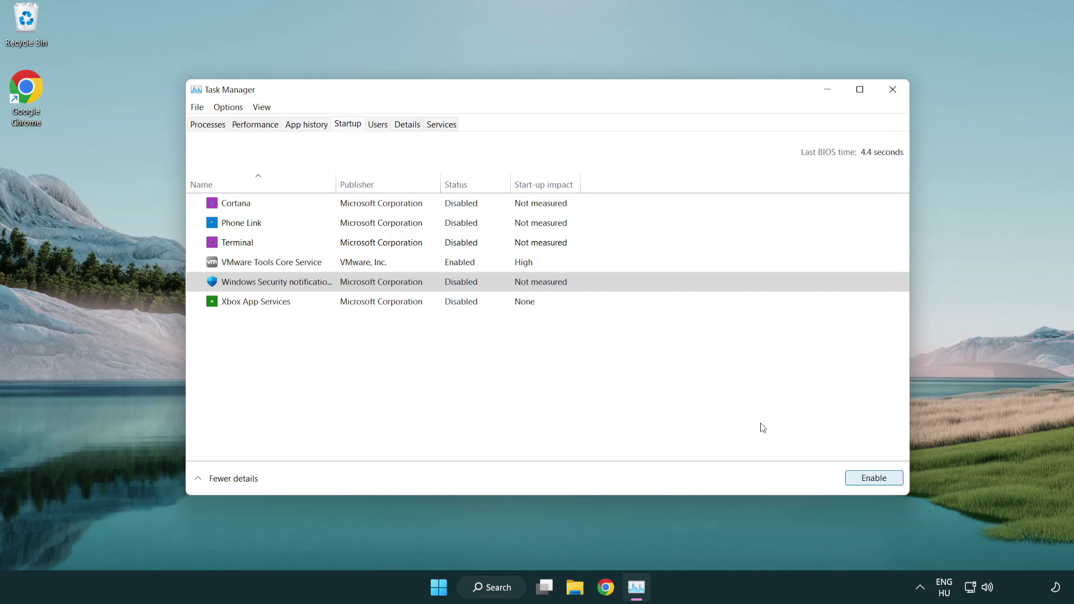
Step: Close Task Manager, download dxwebsetup.exe from the DirectX End-User Runtime page, and open it
click(894, 96)
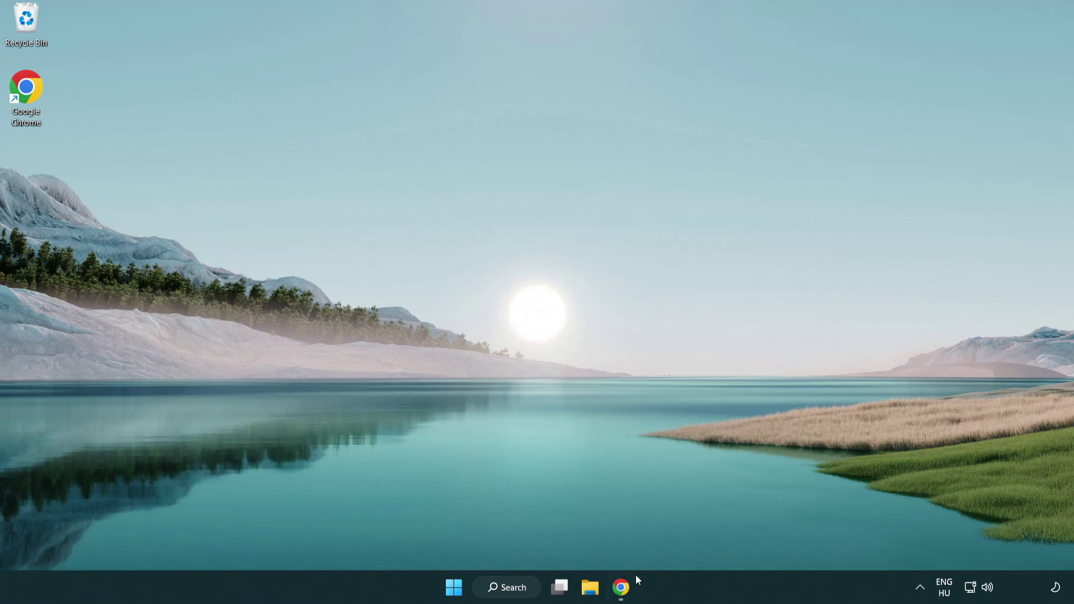
click(621, 587)
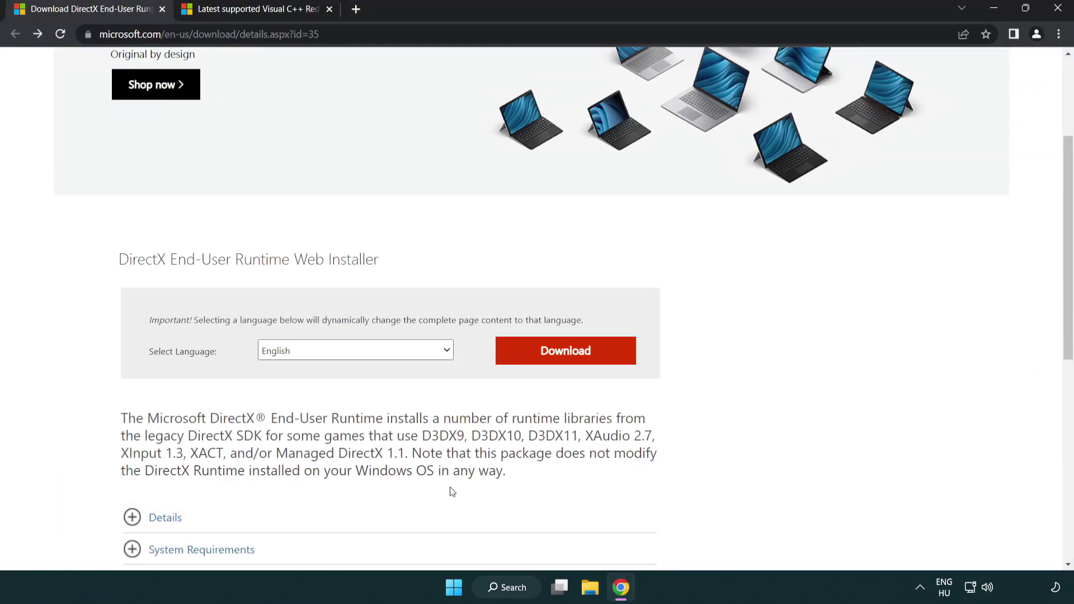
scroll(354, 292, up, 3)
click(475, 41)
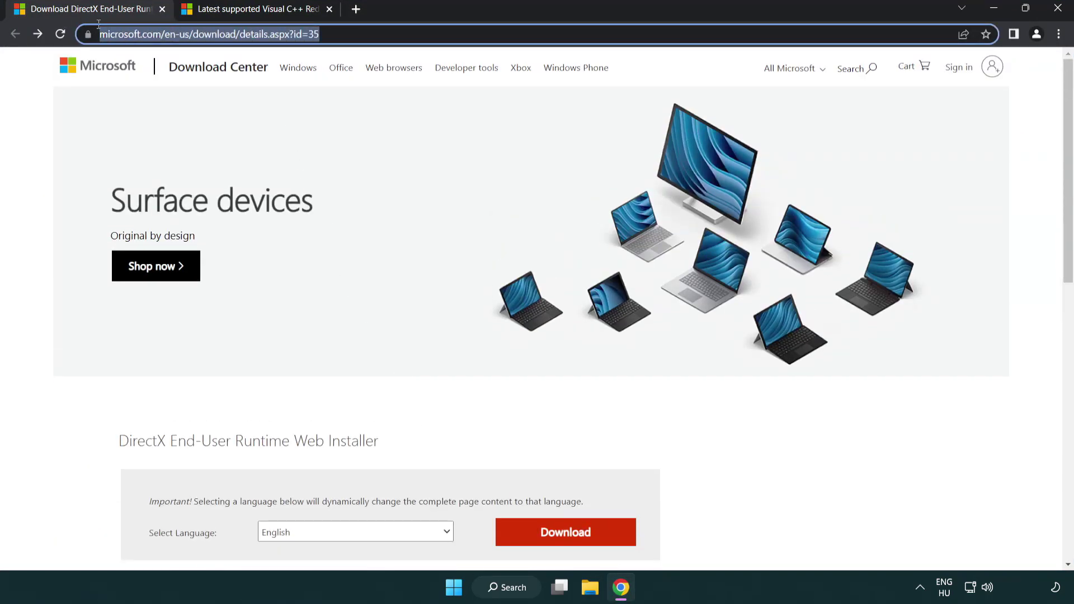
click(476, 41)
click(1028, 244)
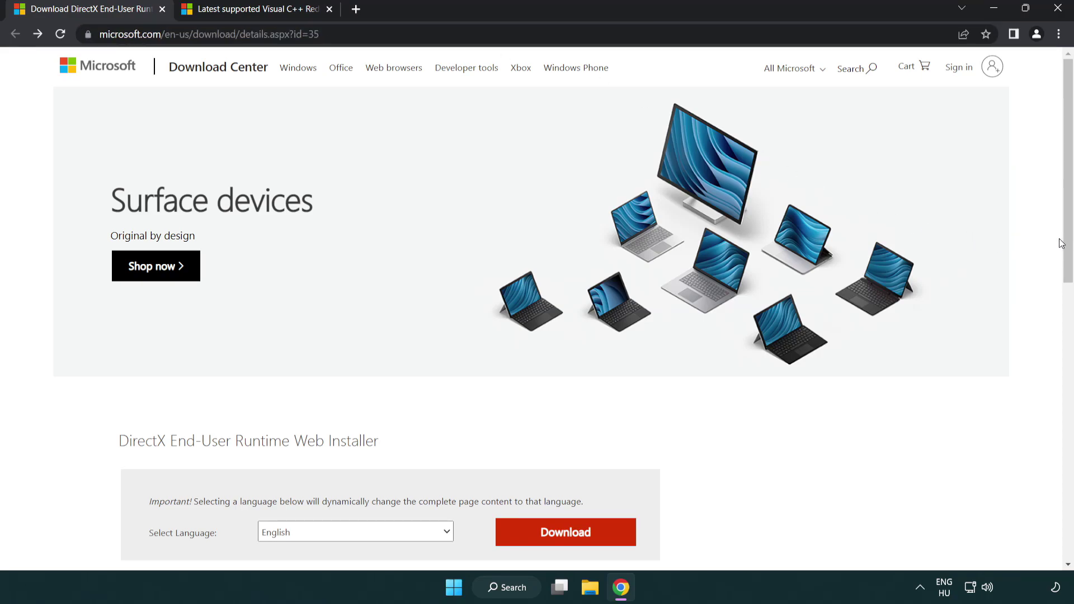
drag(1061, 242, 1054, 313)
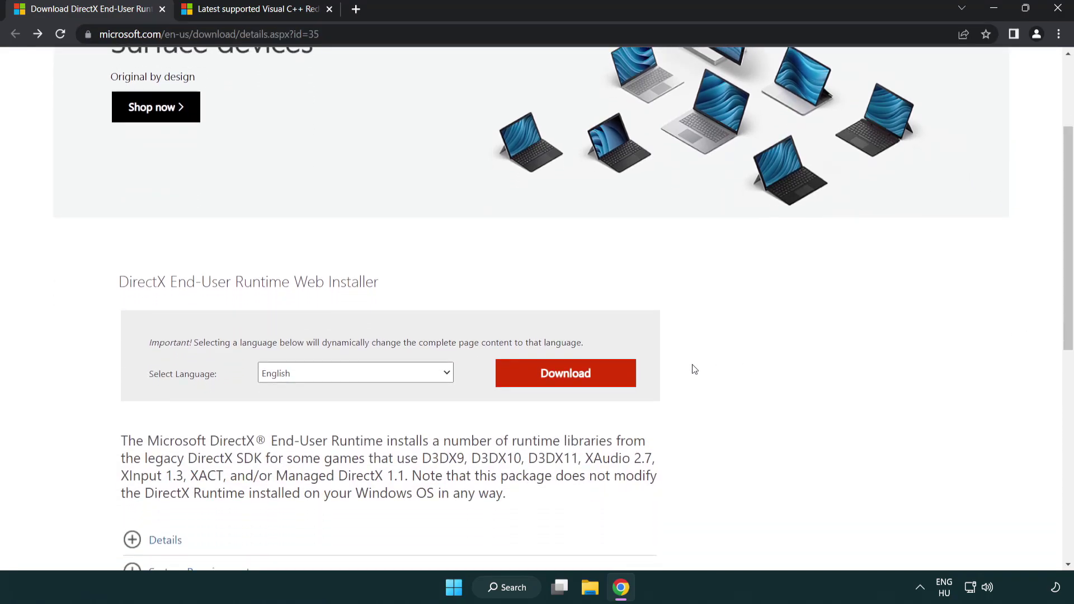
click(570, 385)
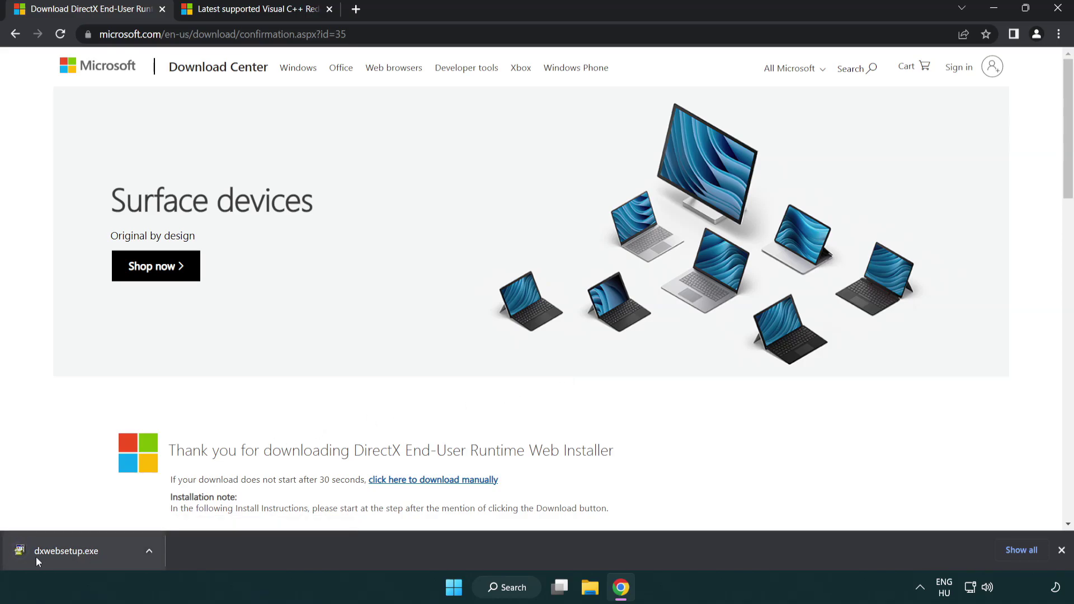
click(70, 552)
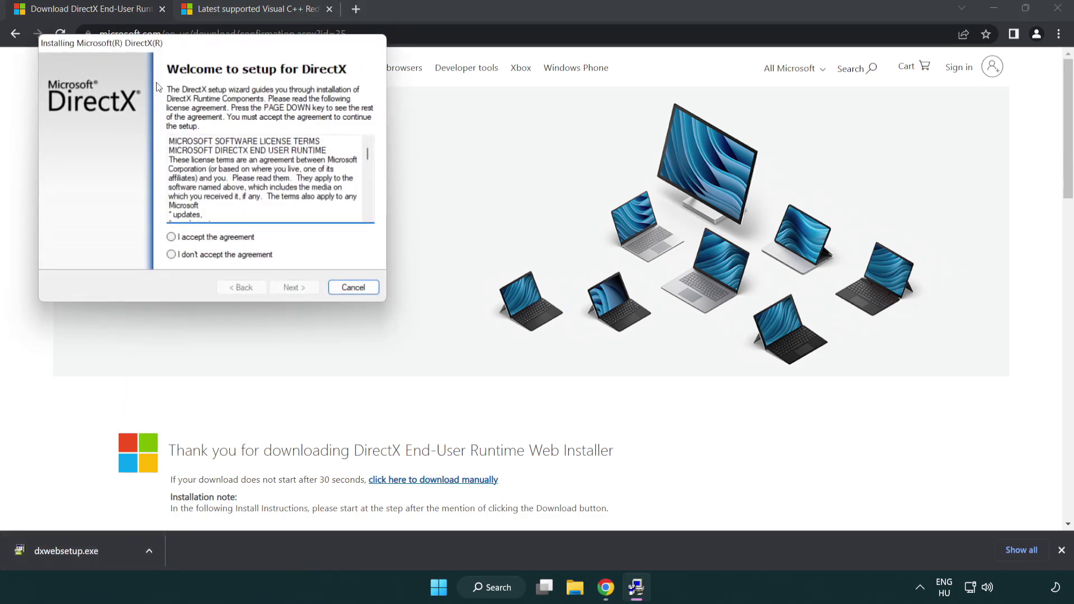
Step: Accept the DirectX license, decline the Bing Bar, and finish setup with nothing to install
drag(162, 48, 472, 165)
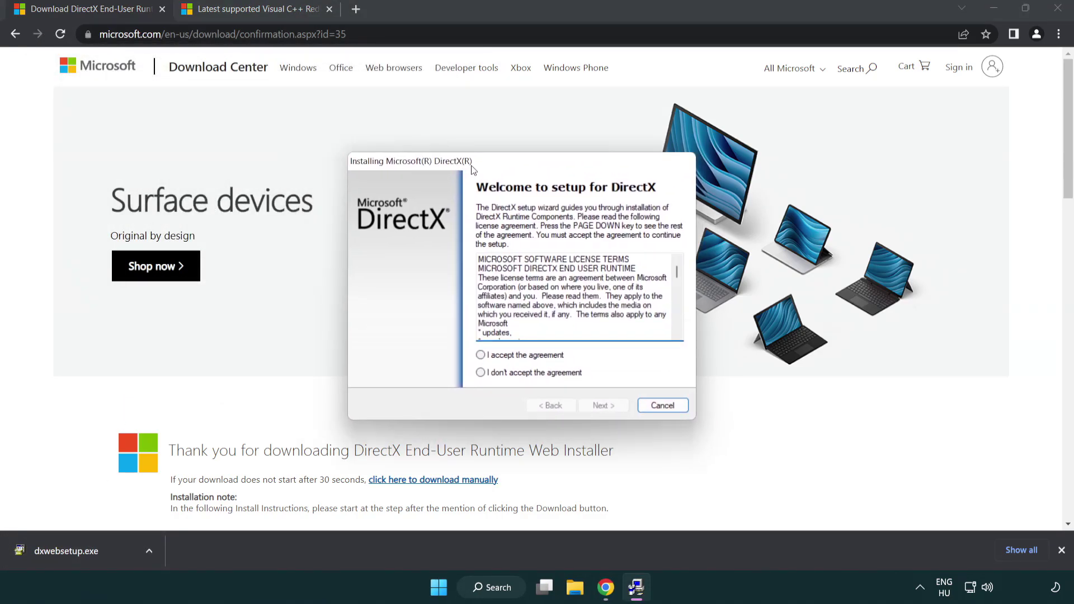
drag(679, 273, 678, 323)
click(481, 356)
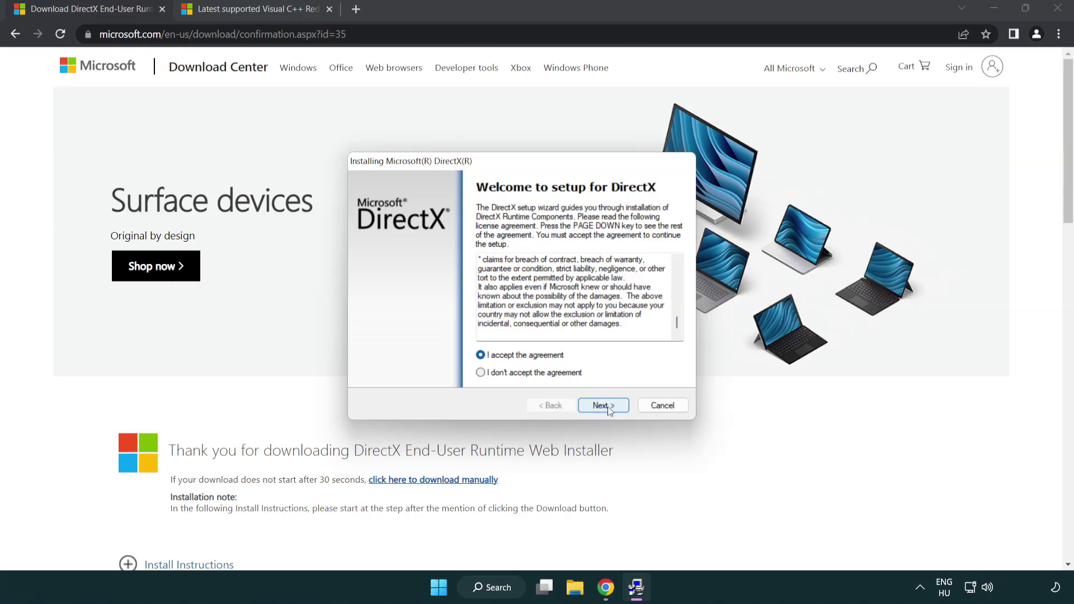
click(604, 406)
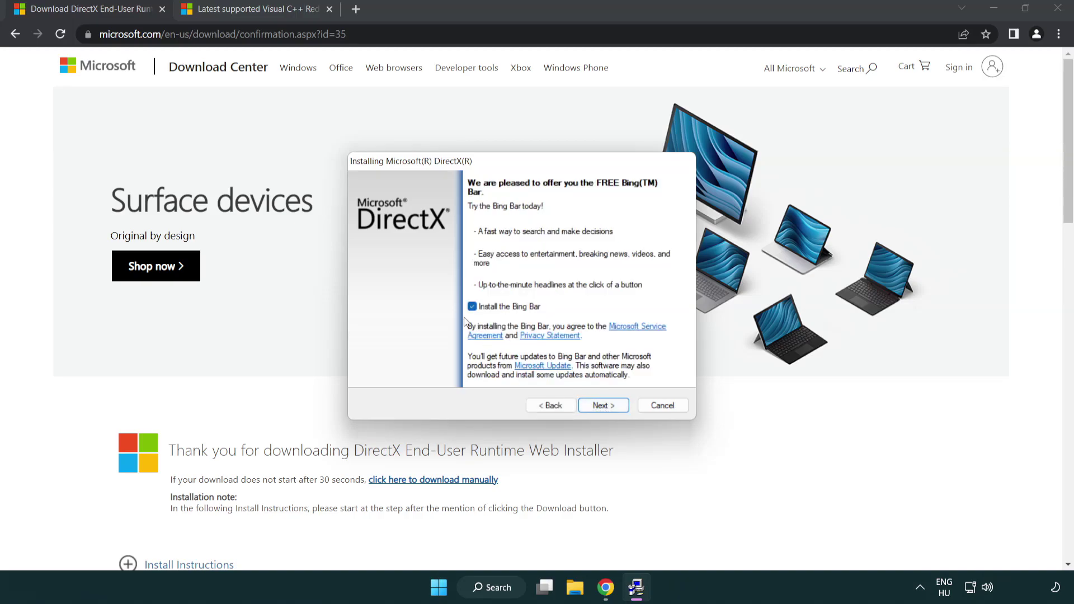
click(604, 406)
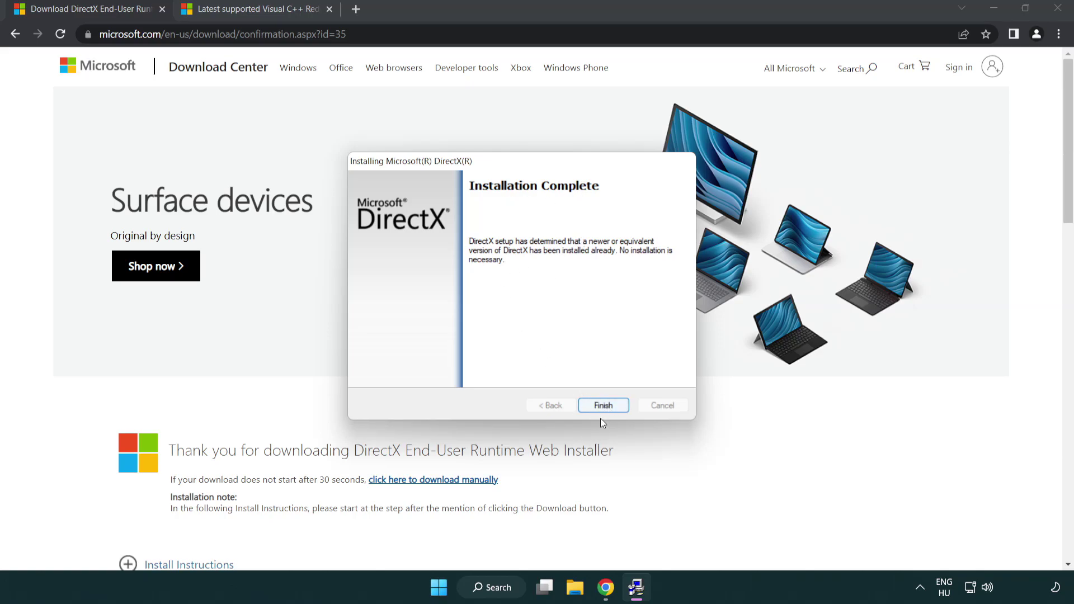
click(603, 403)
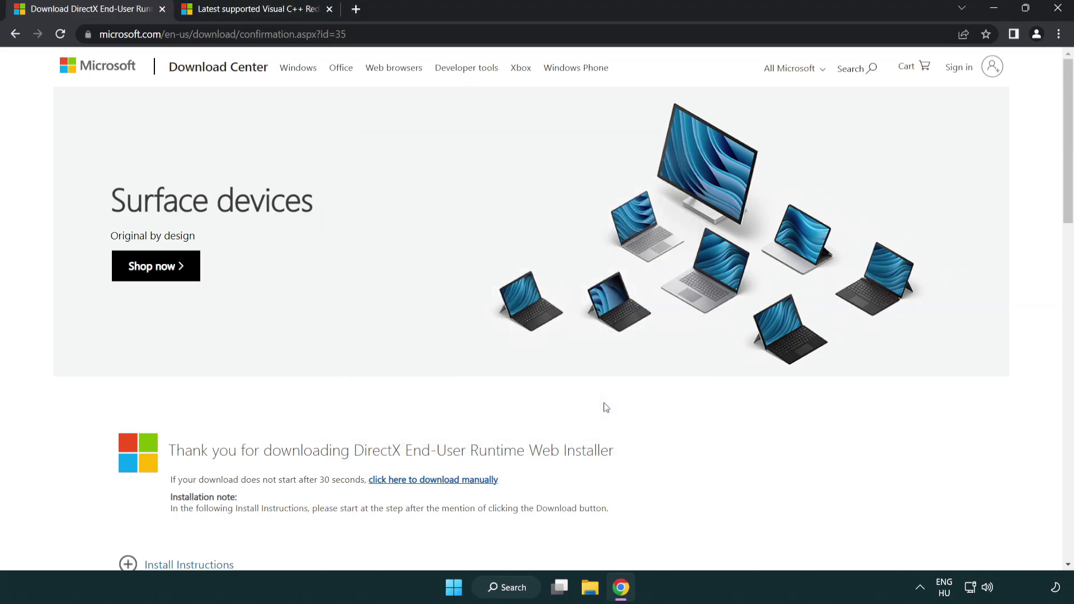
Step: Close the DirectX tab and download the ARM64, x86 and x64 vc_redist installers
click(162, 9)
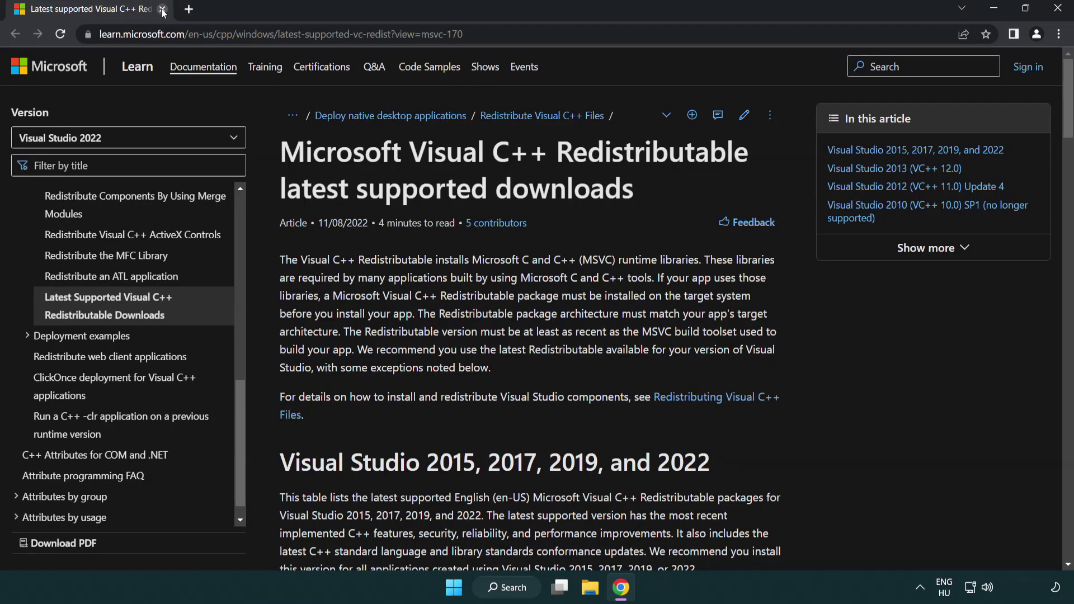
click(252, 34)
click(566, 34)
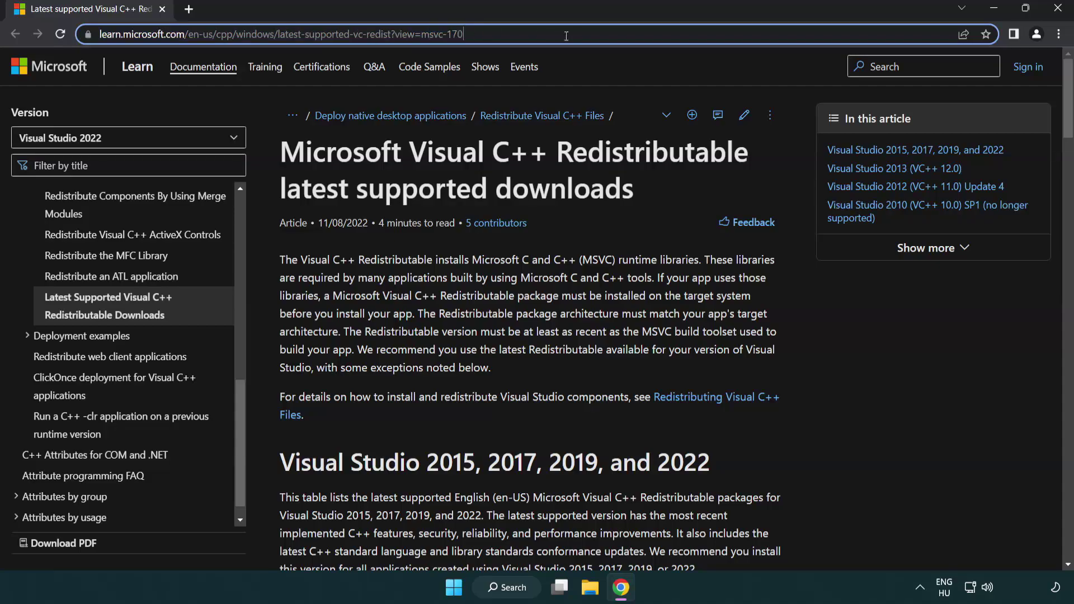
click(552, 173)
scroll(552, 179, down, 5)
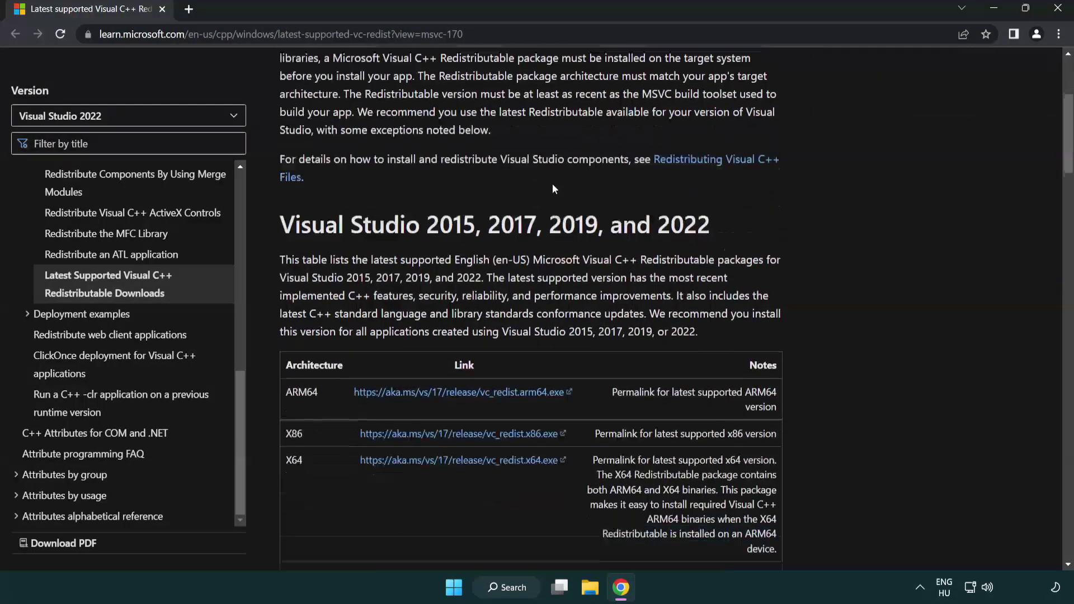
scroll(552, 183, down, 1)
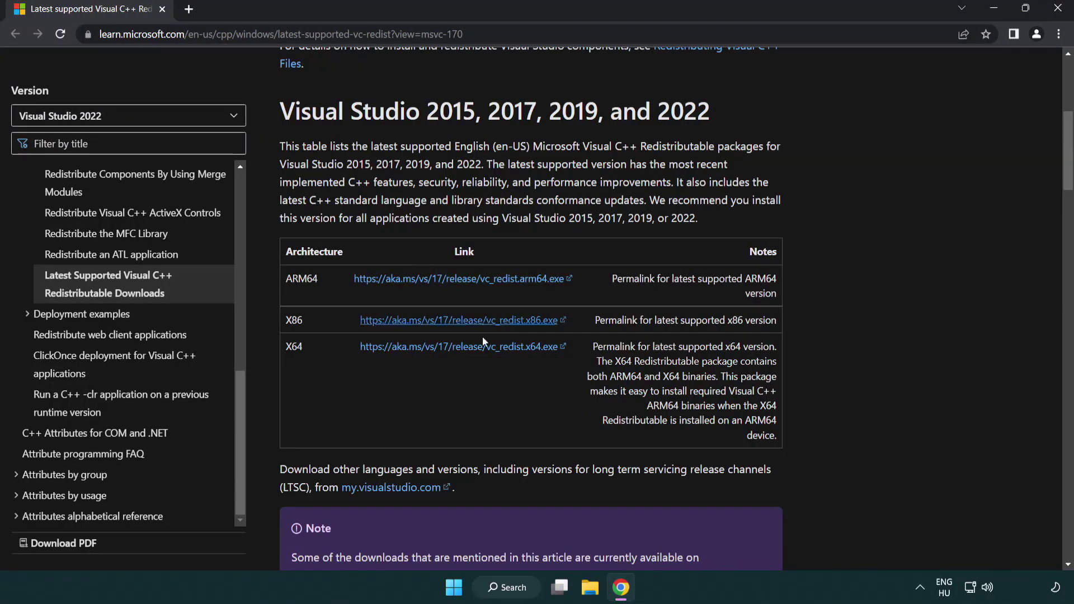
click(432, 285)
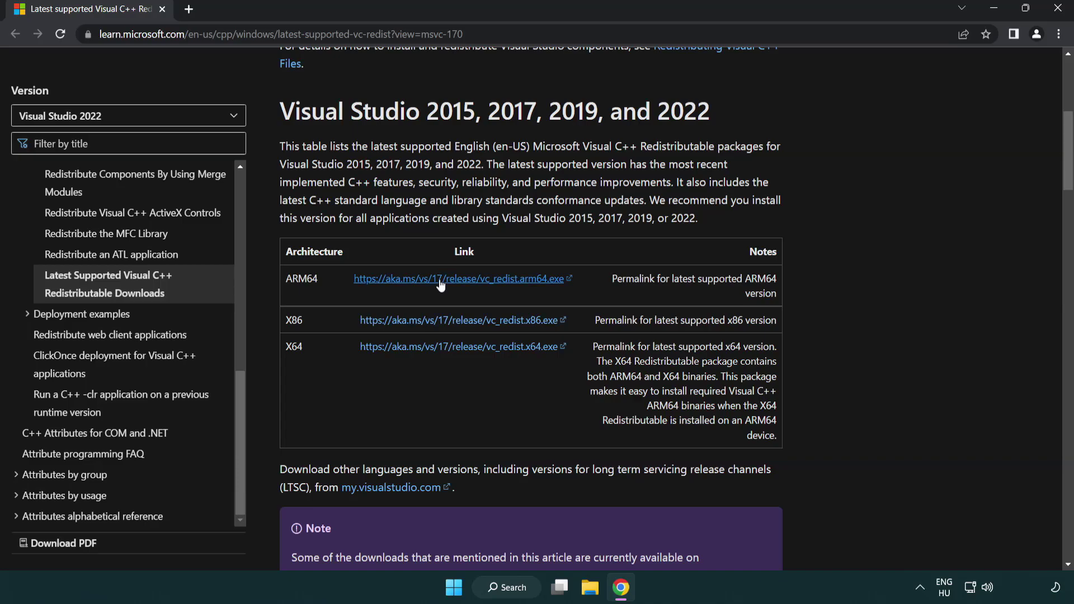
click(445, 327)
click(448, 350)
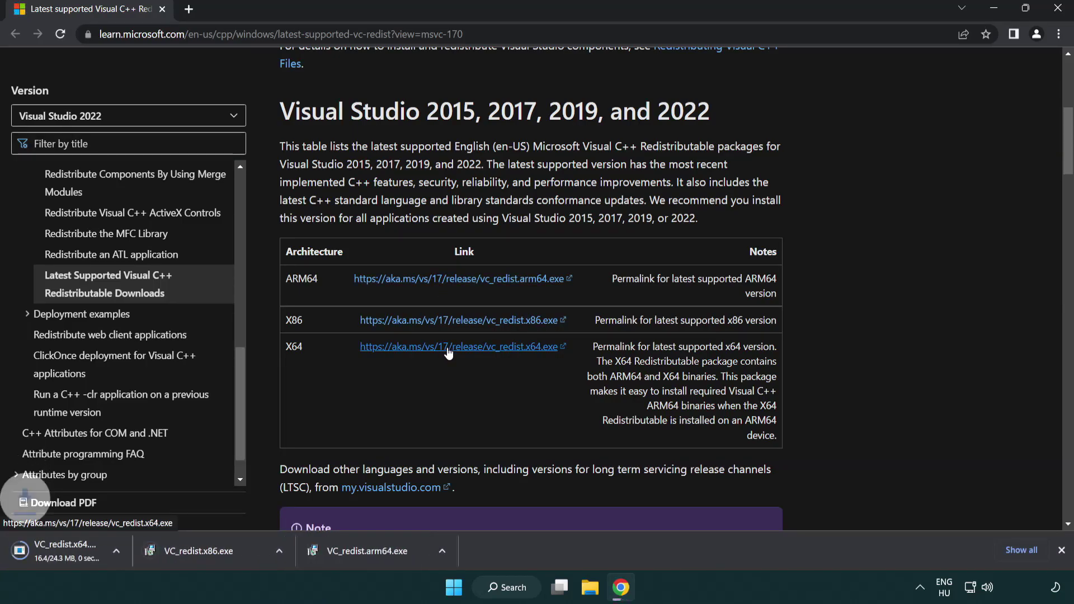
Step: Run VC_redist.arm64.exe, agree to the license, install, and dismiss the failed setup
click(411, 559)
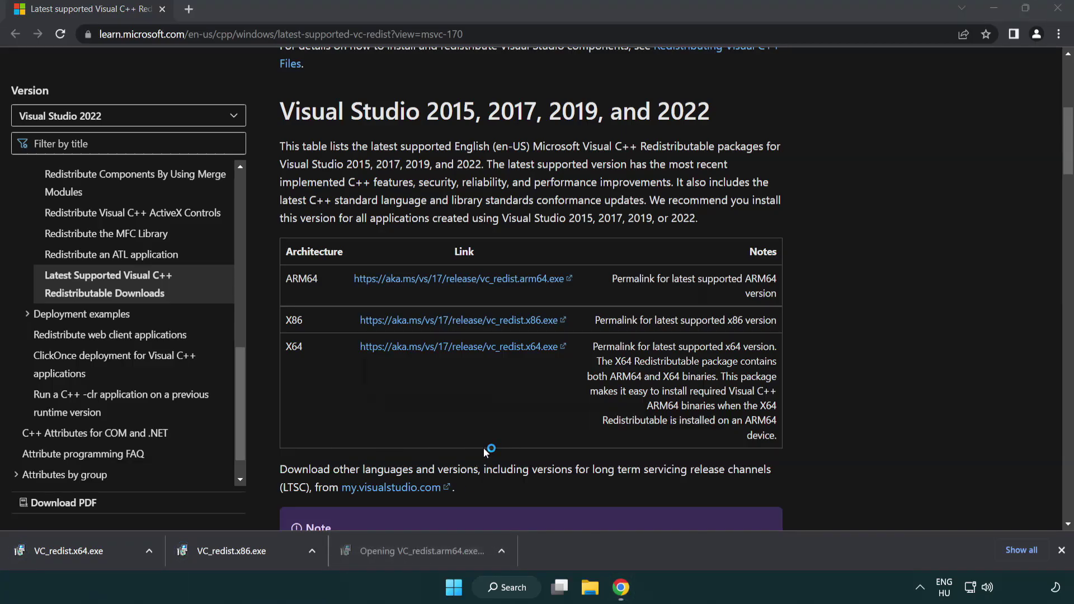
drag(689, 274, 689, 320)
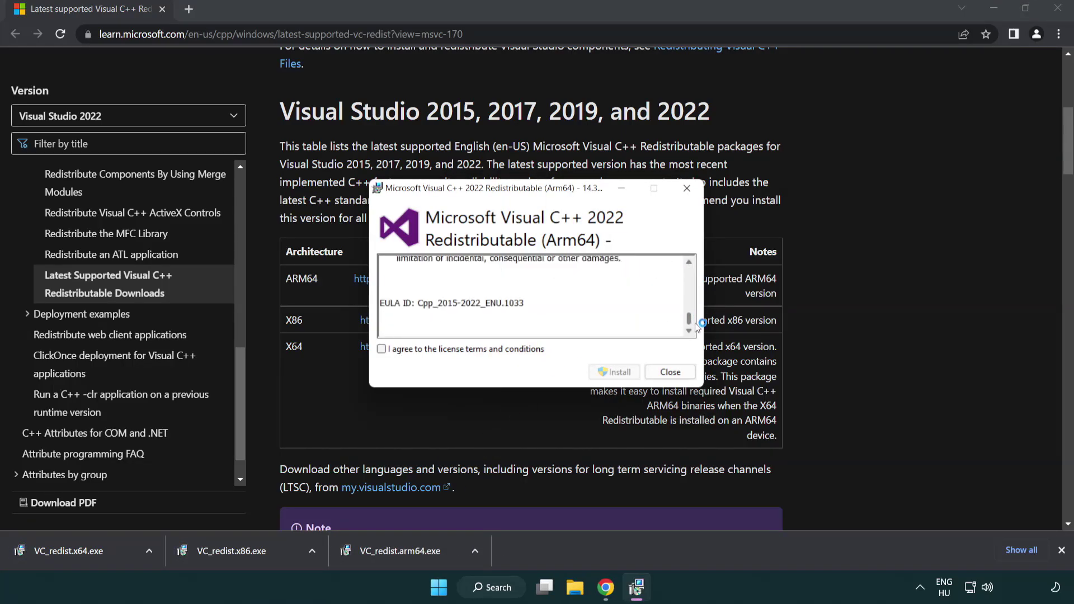
click(382, 349)
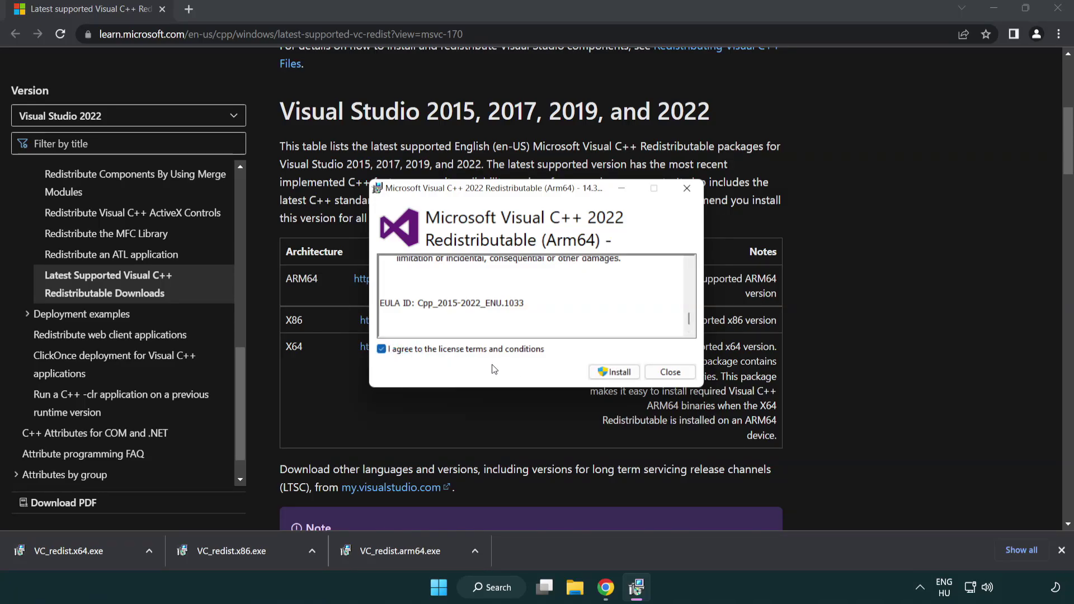
click(598, 371)
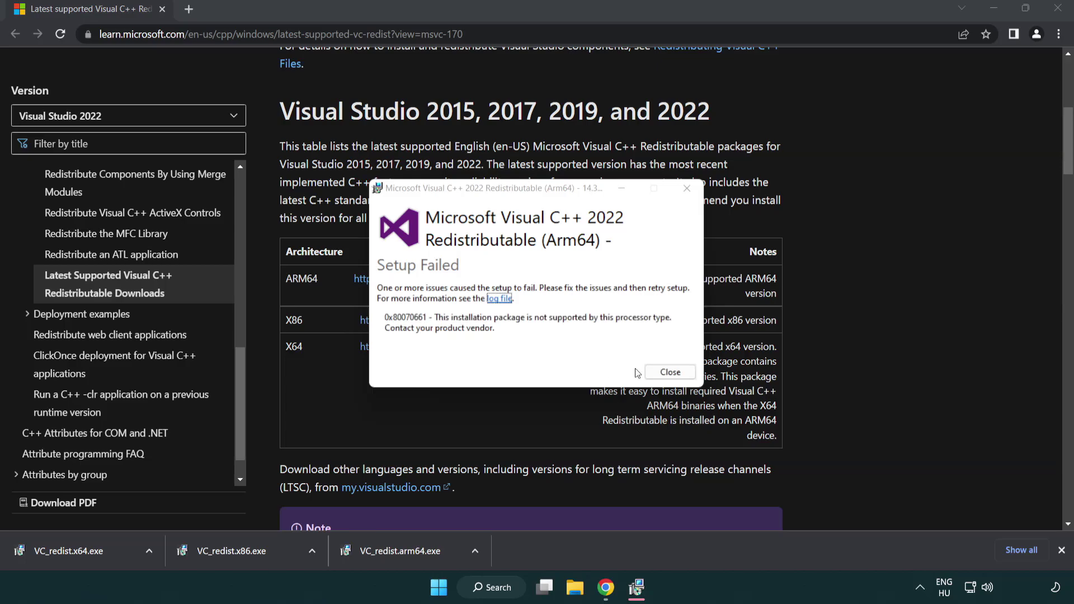
click(670, 372)
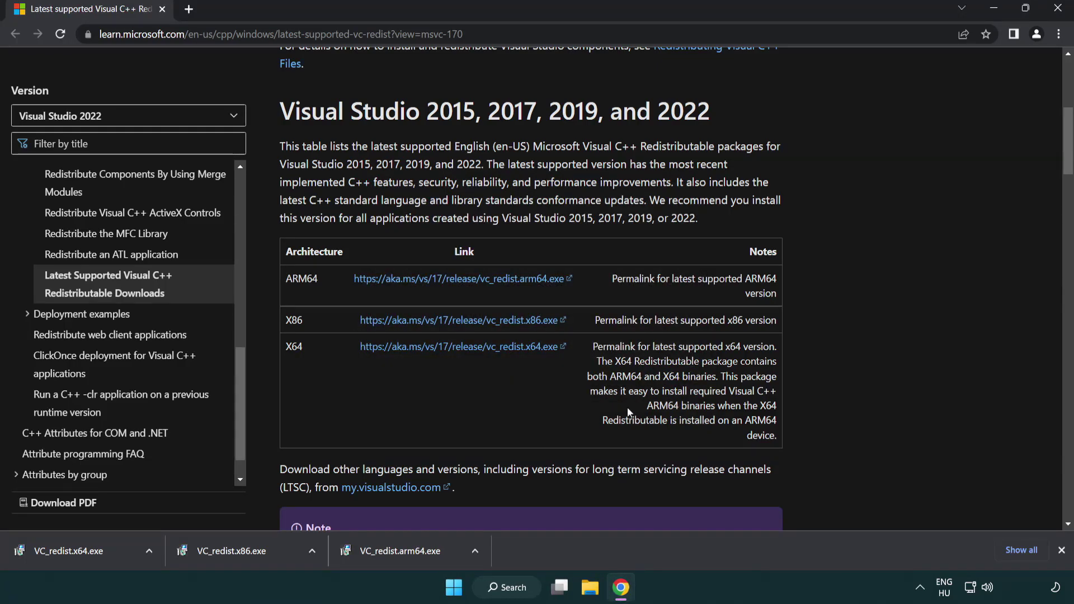
Step: Run VC_redist.x86.exe and VC_redist.x64.exe, closing each Setup Successful message
click(240, 557)
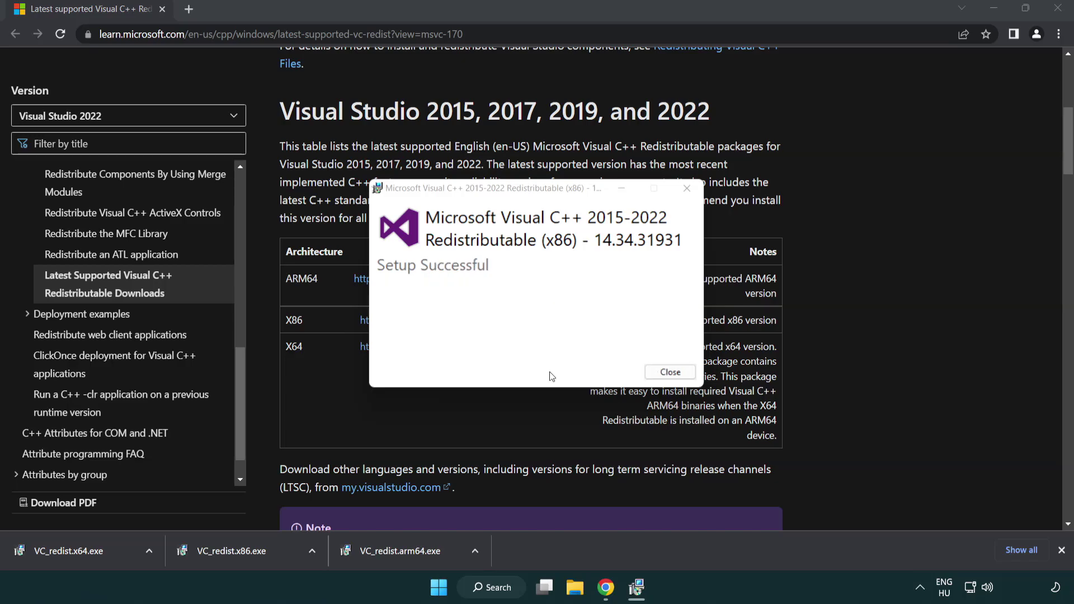
click(669, 372)
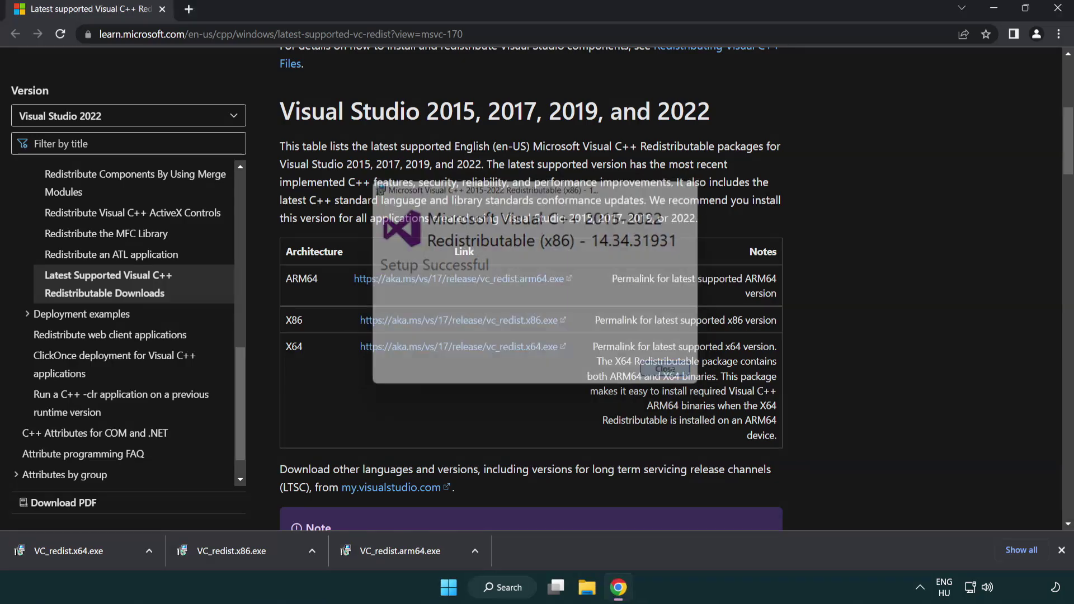
click(80, 549)
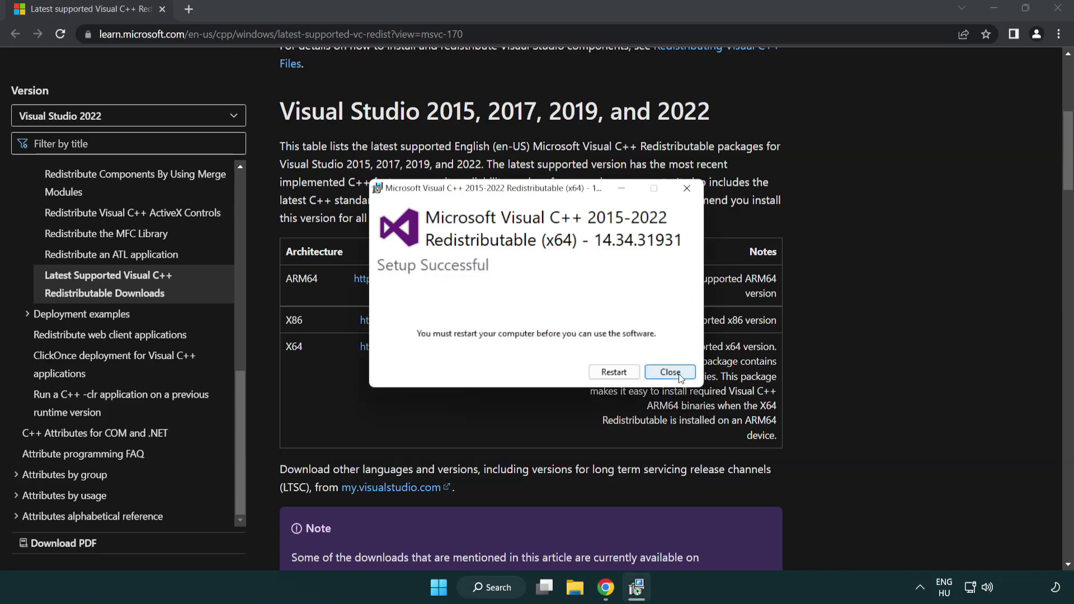
click(670, 372)
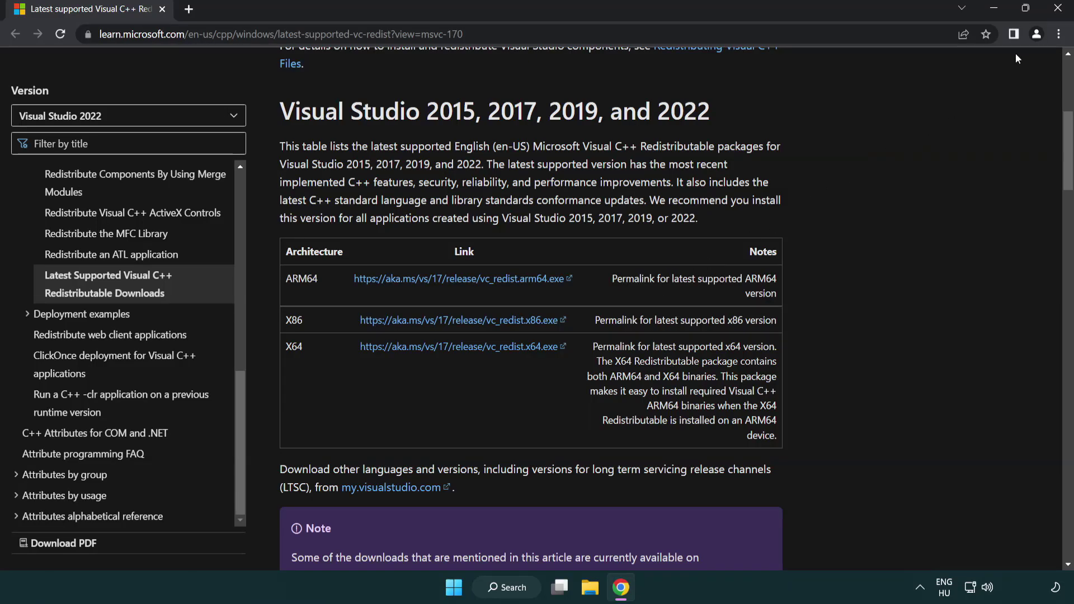
Step: Close Chrome and search 'cmd' to run Command Prompt as administrator
click(1055, 10)
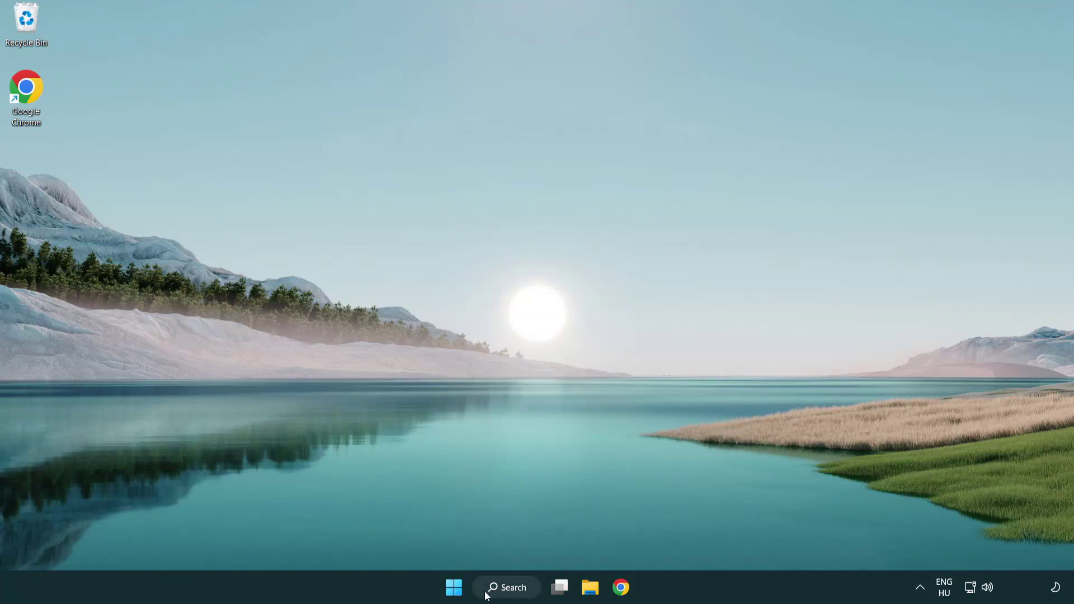
click(502, 586)
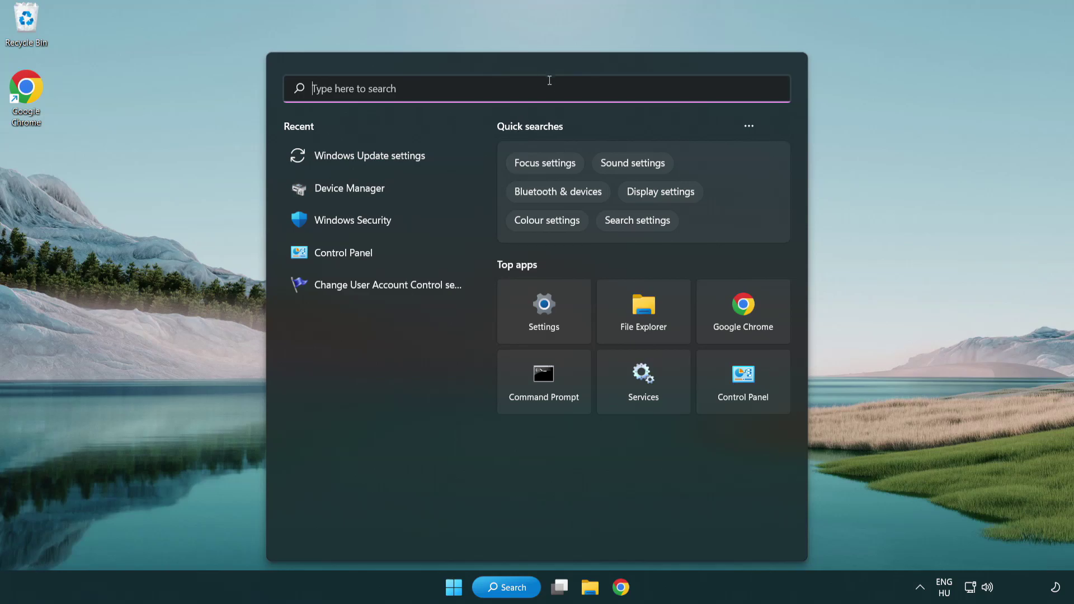
text(cmd)
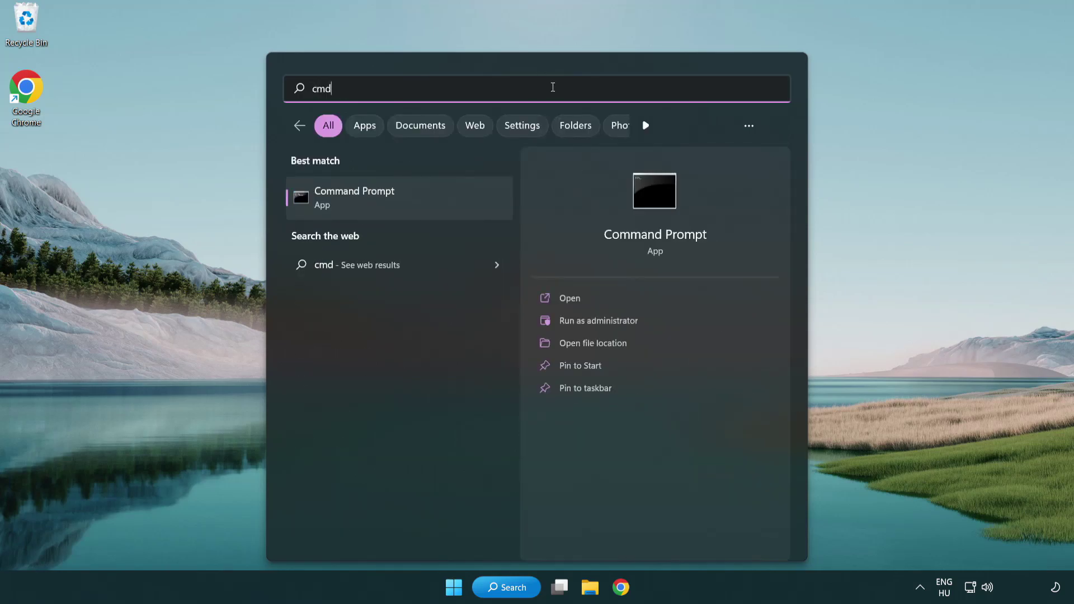
right_click(411, 200)
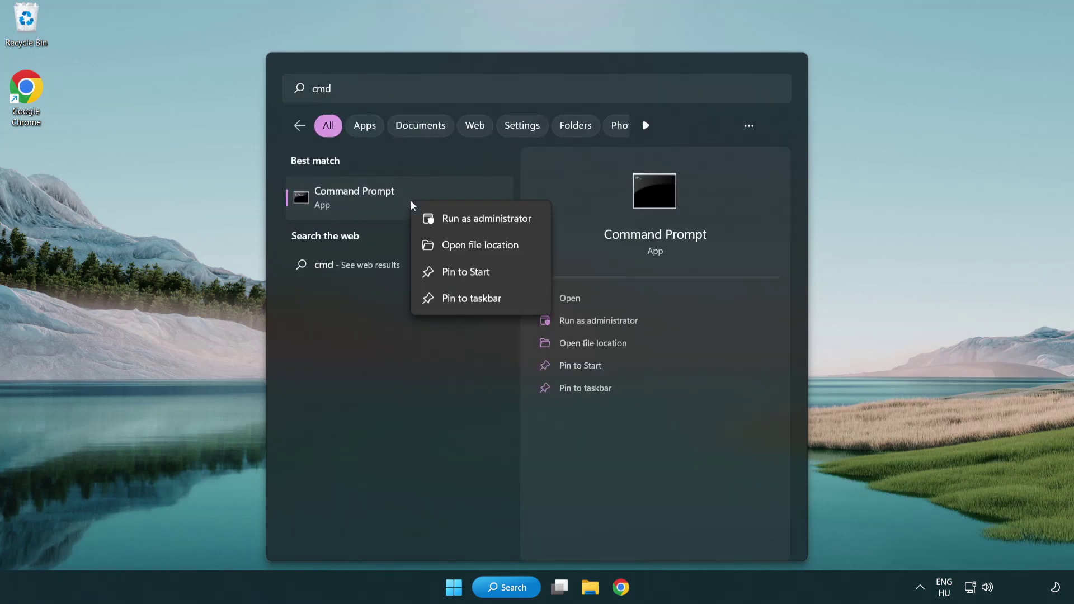
Step: Run sfc /scannow in an administrator Command Prompt and let verification reach 100%
click(484, 223)
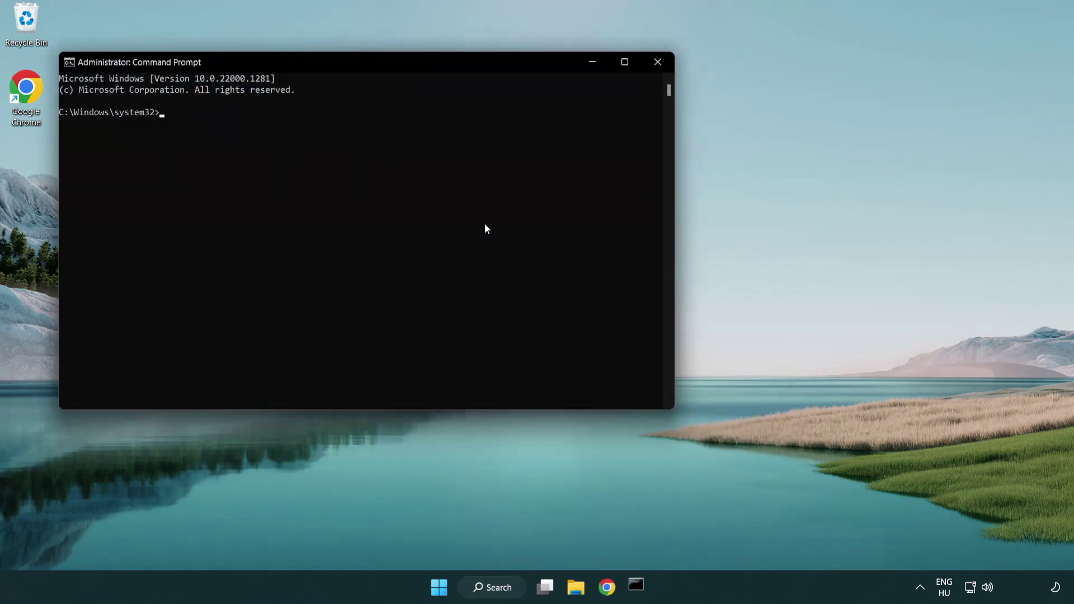
drag(383, 67, 541, 115)
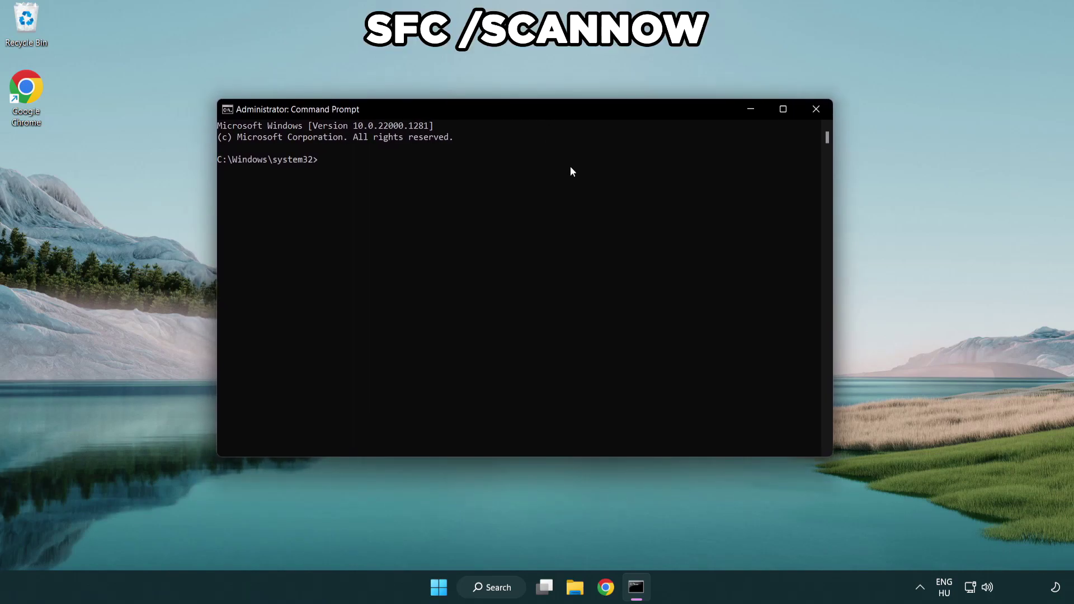
text(sfc /scannow)
key(Return)
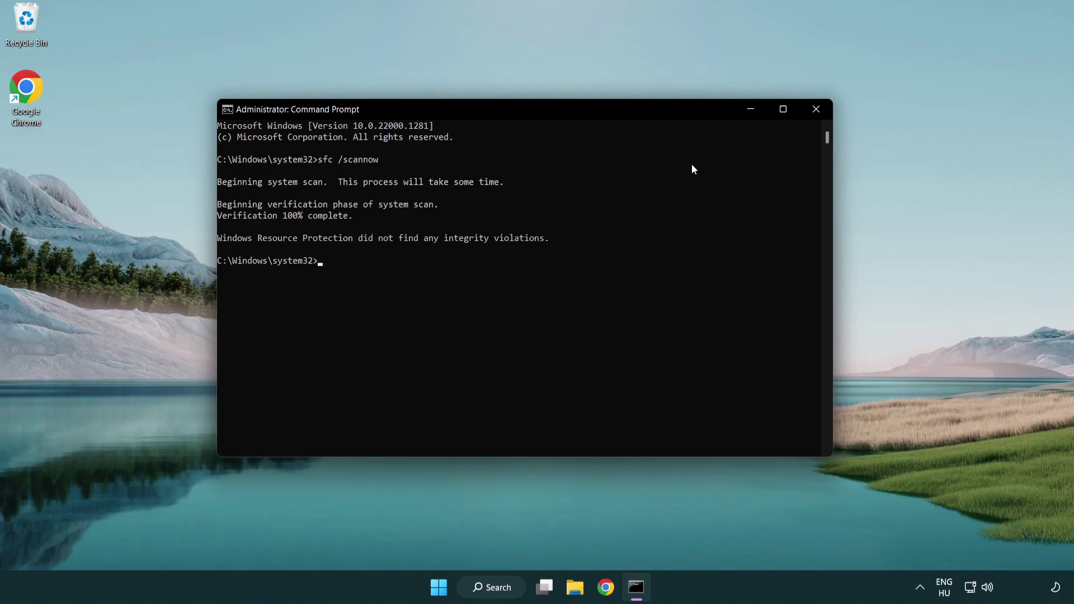
Step: Close Command Prompt and search Windows for 'security' to bring up Windows Security
click(820, 113)
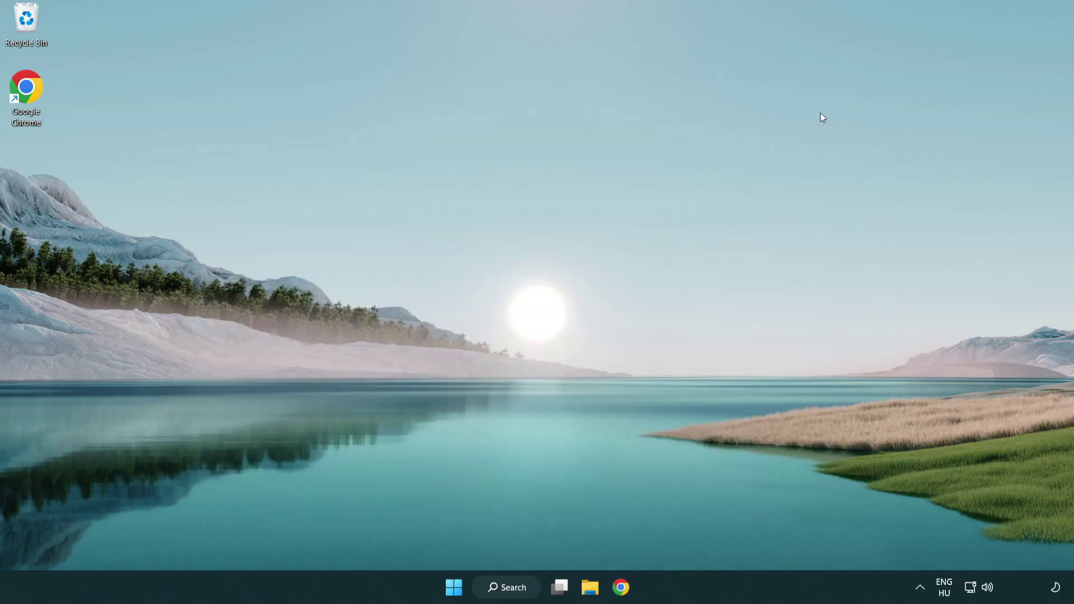
key(super)
click(710, 538)
click(513, 592)
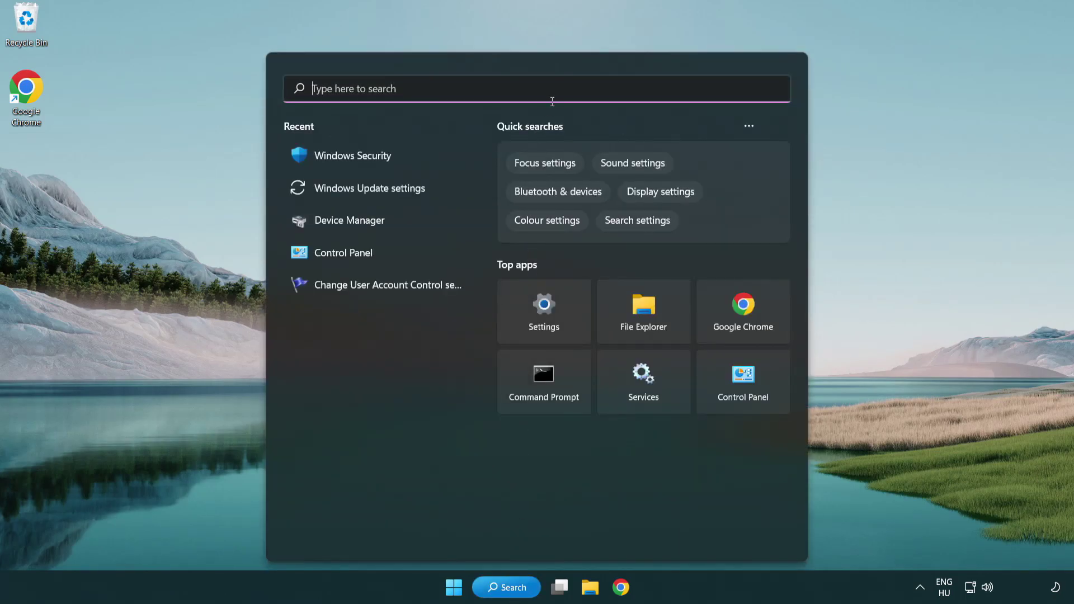
text(securi)
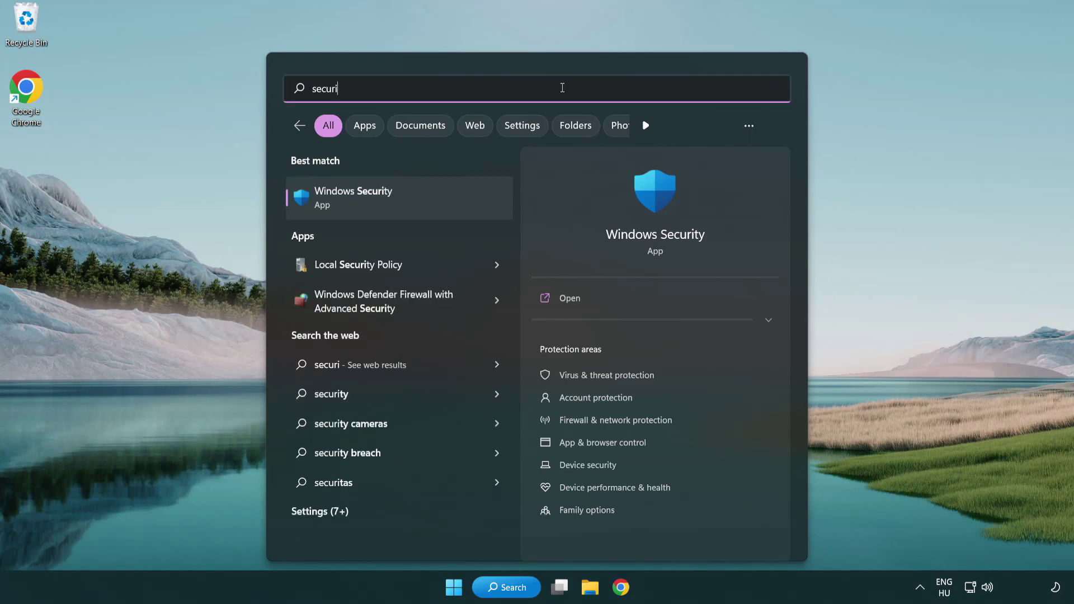
text(ty)
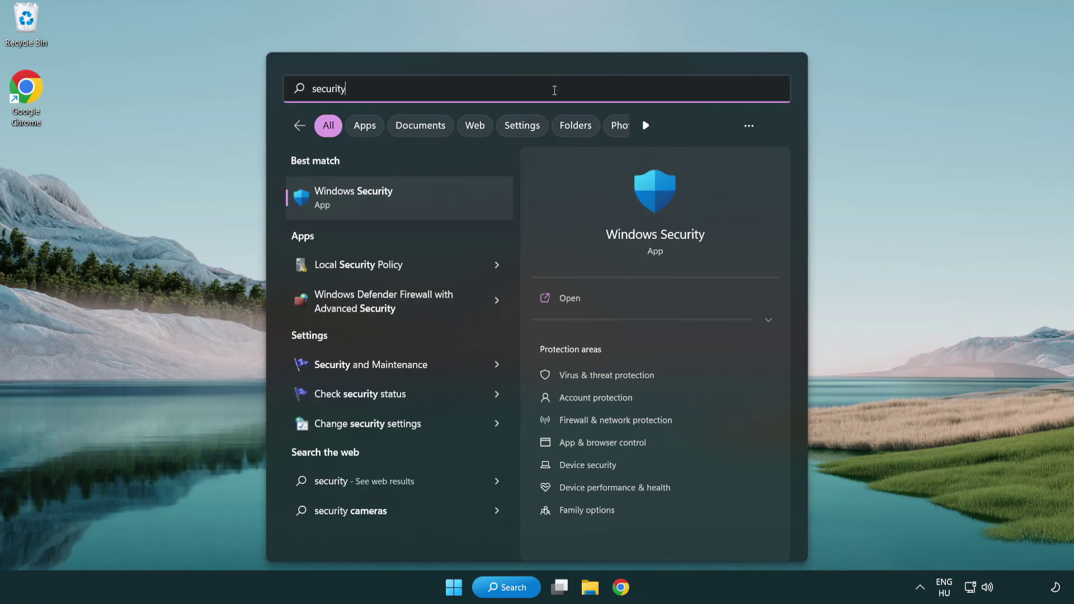
Step: Open Windows Security's Virus & threat protection settings and go to Add or remove exclusions
click(438, 202)
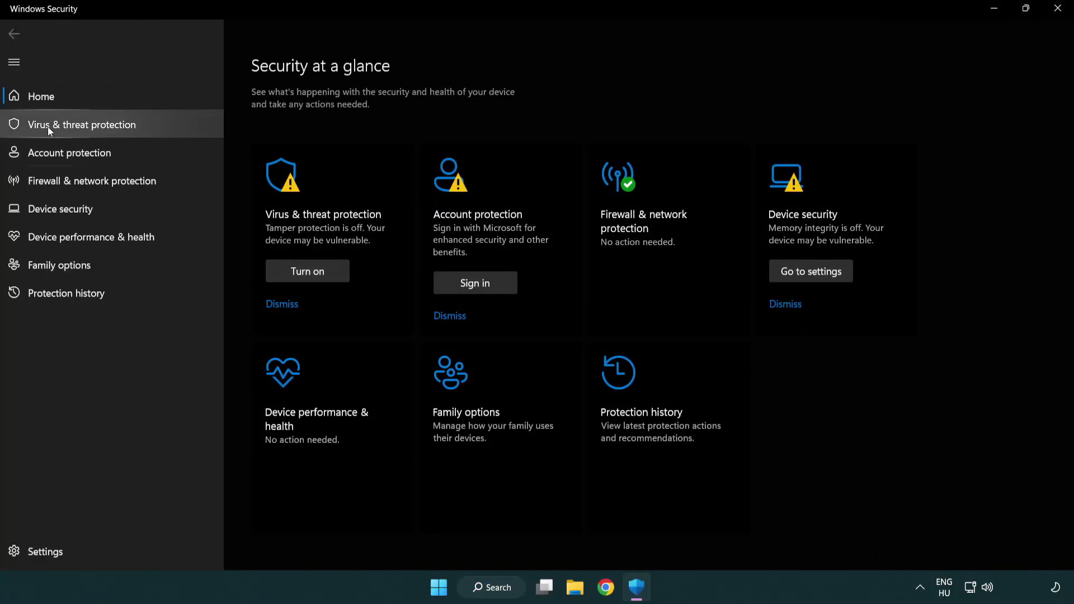
click(162, 125)
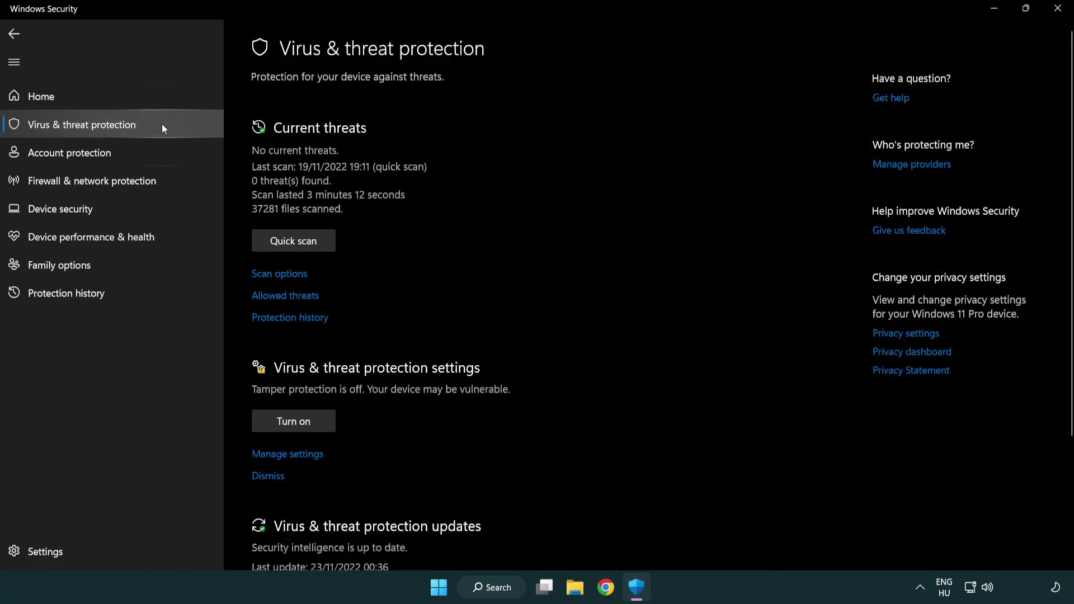
scroll(313, 269, down, 3)
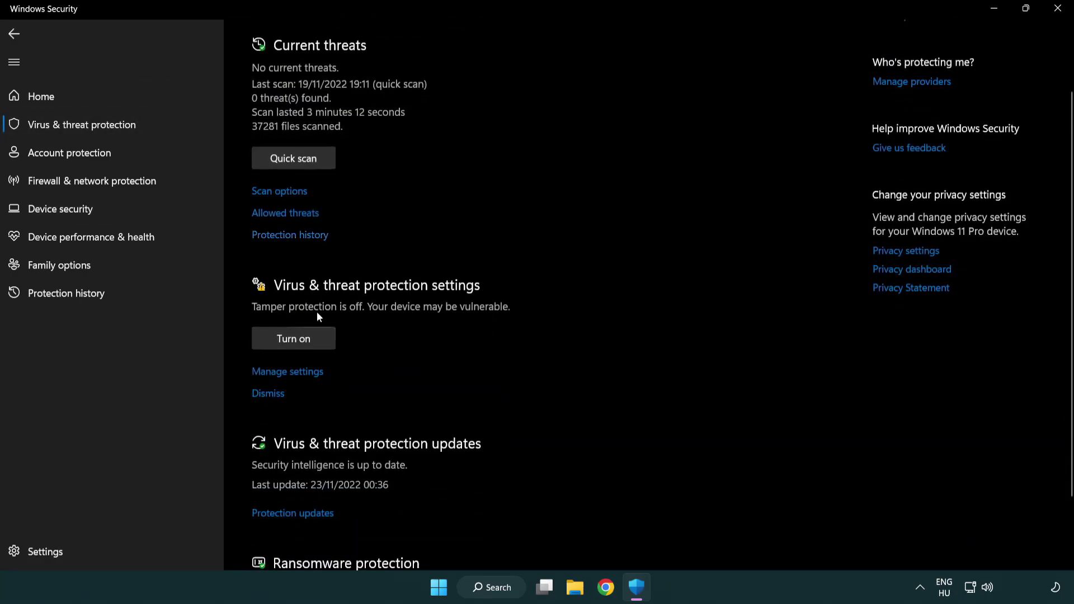
click(286, 375)
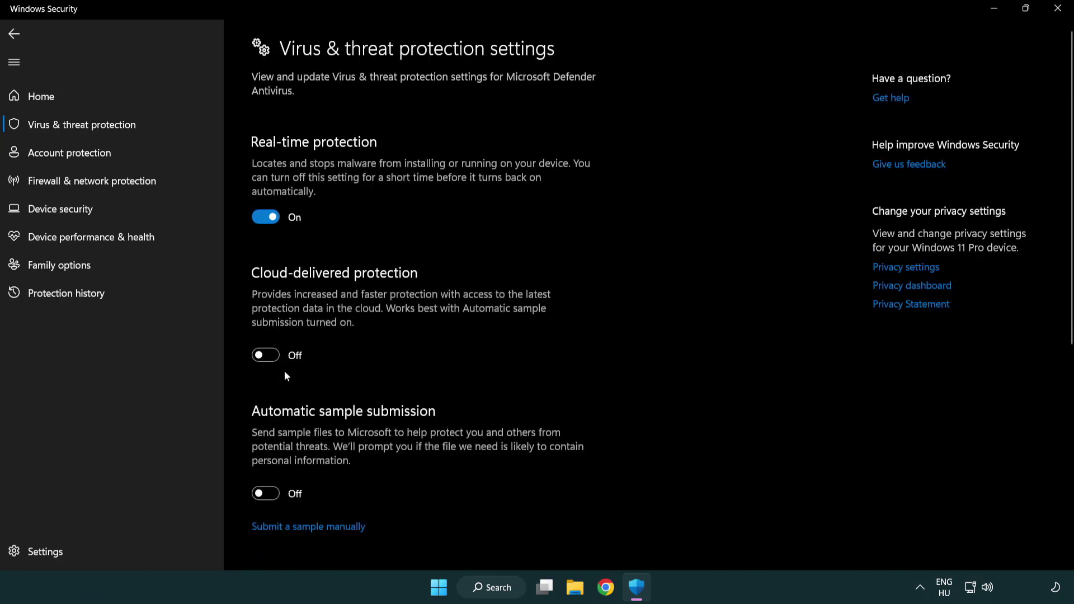
scroll(286, 373, down, 10)
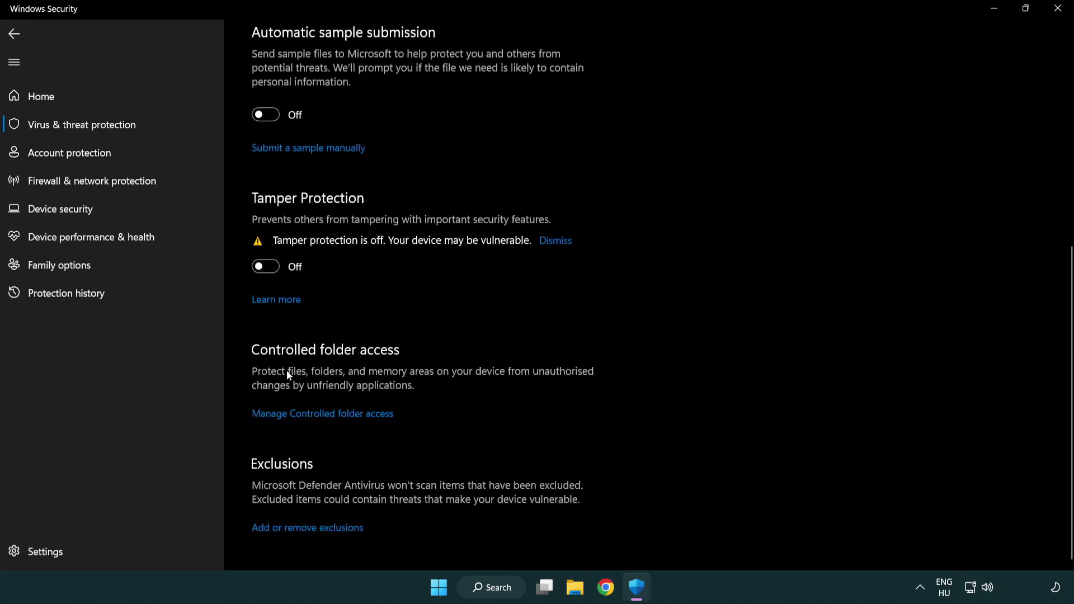
click(312, 532)
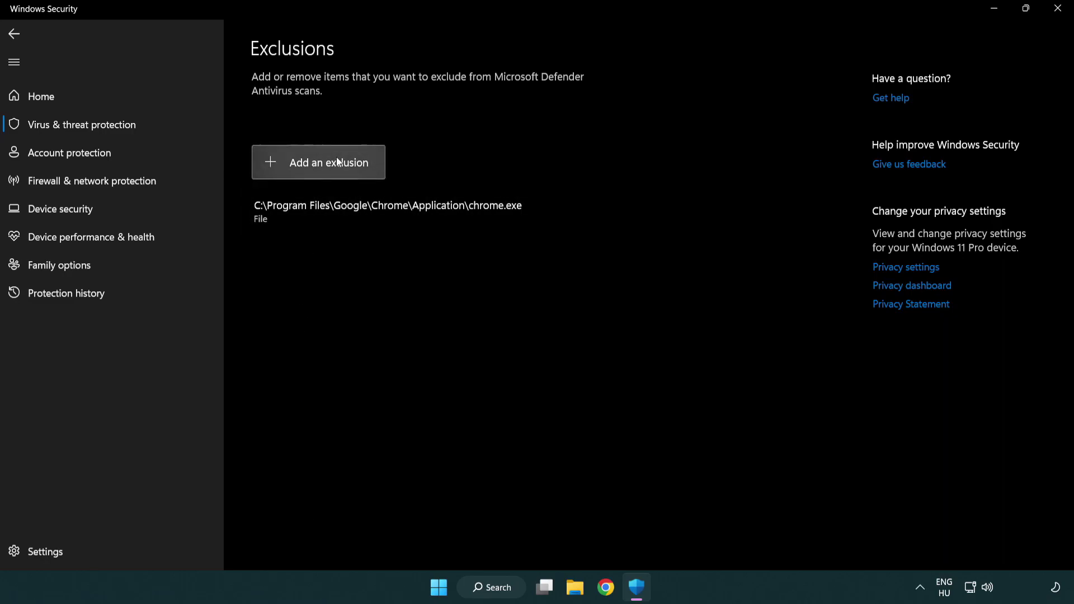
Step: Add a File exclusion for the NOT WORKING APP shortcut in C:\Program Files (x86)\NOT WORKING APP
click(322, 168)
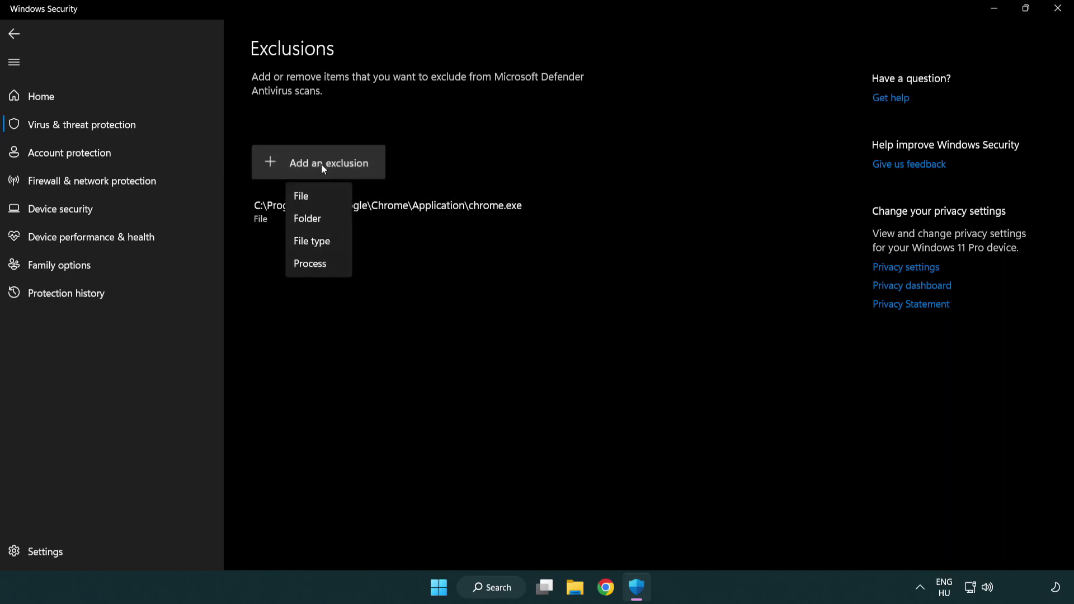
click(324, 197)
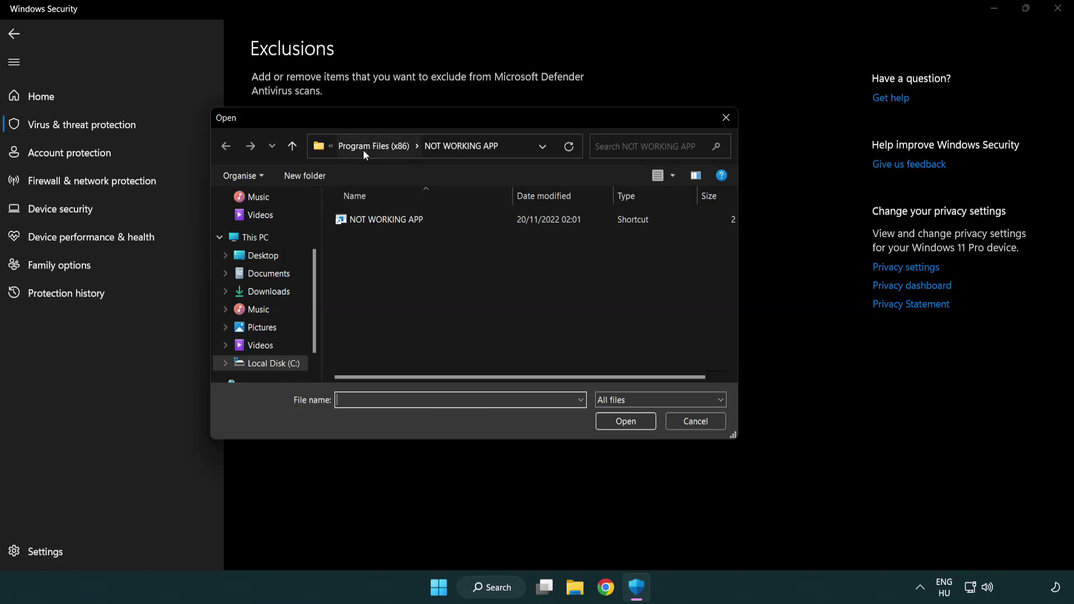
click(364, 150)
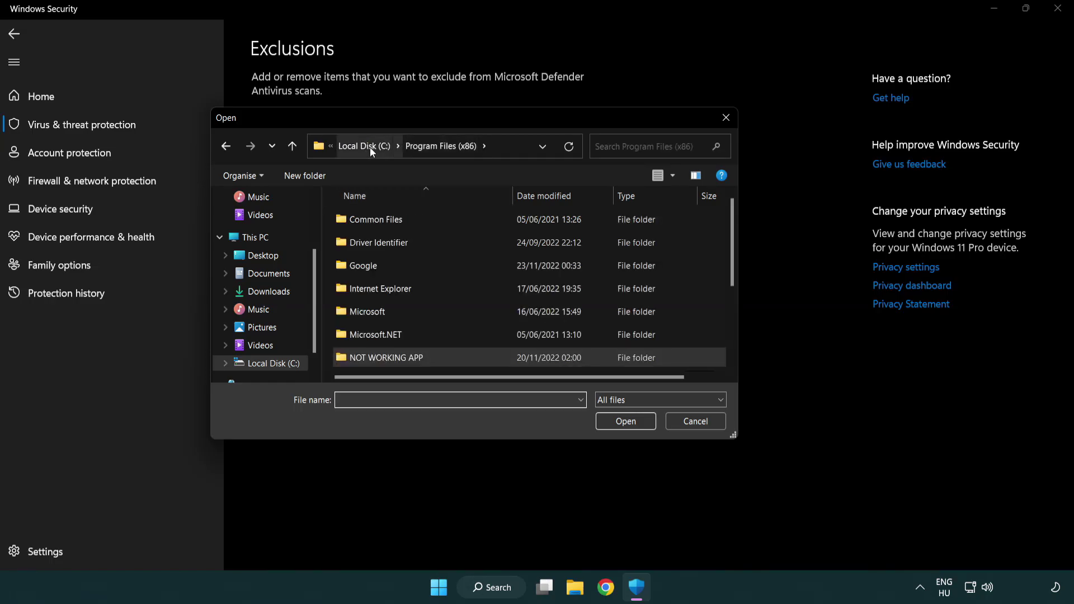
click(370, 146)
click(364, 149)
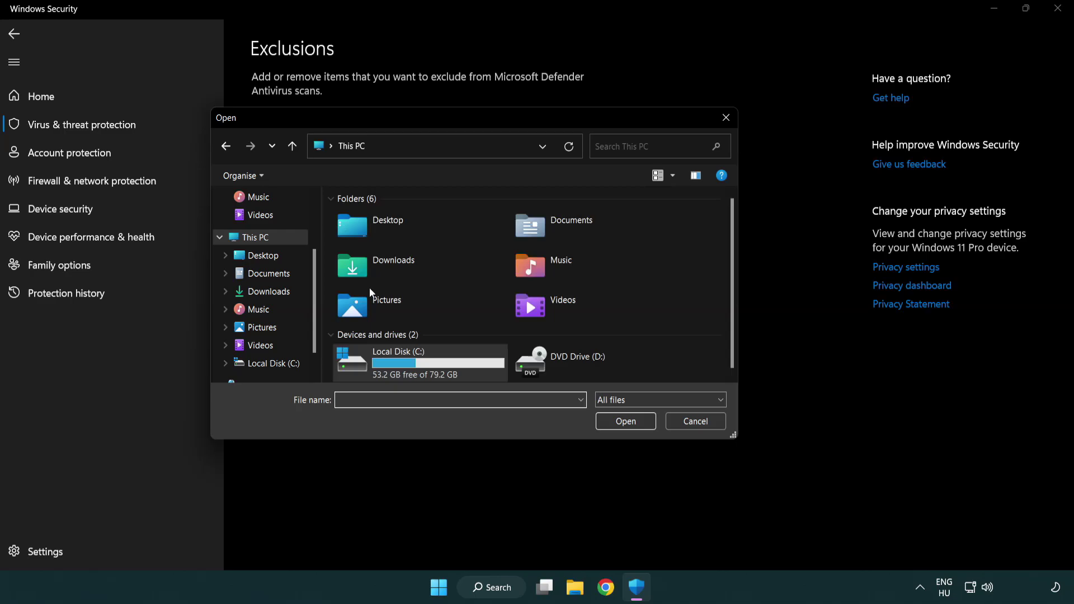
double_click(392, 370)
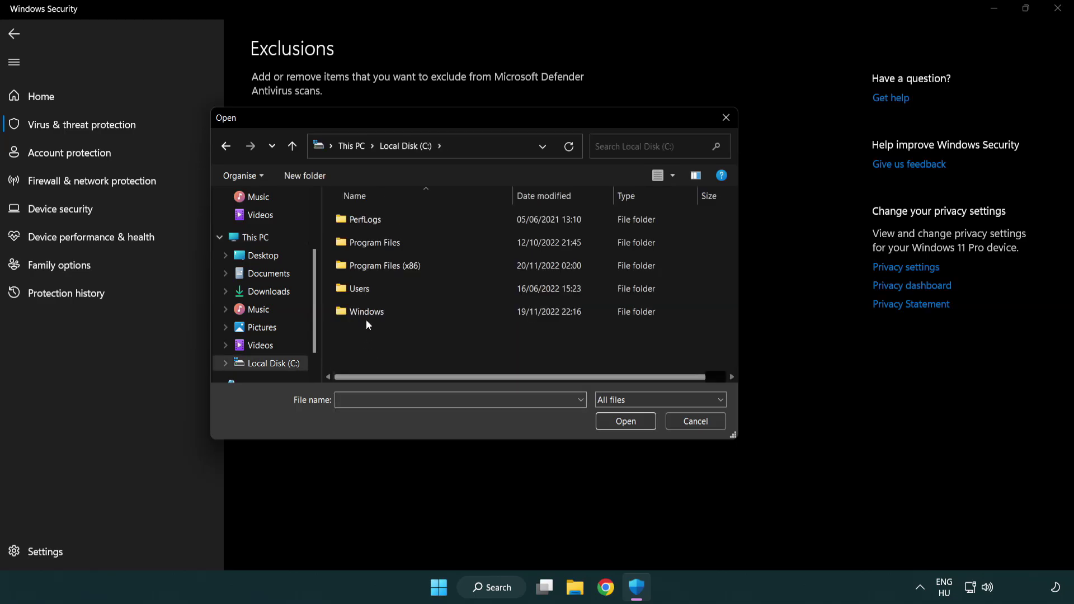
double_click(393, 268)
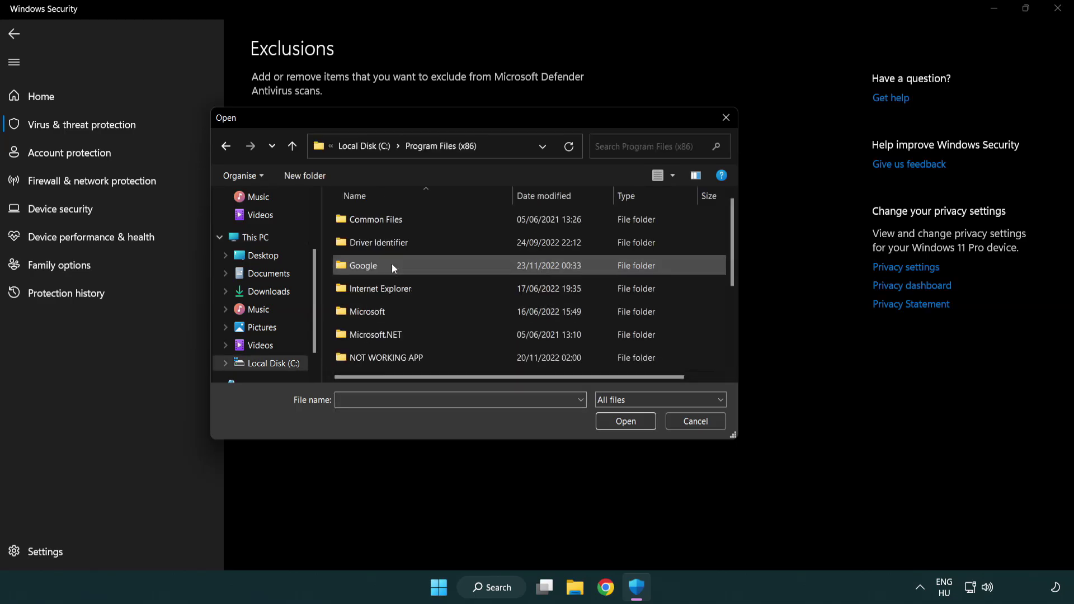
double_click(401, 360)
click(380, 221)
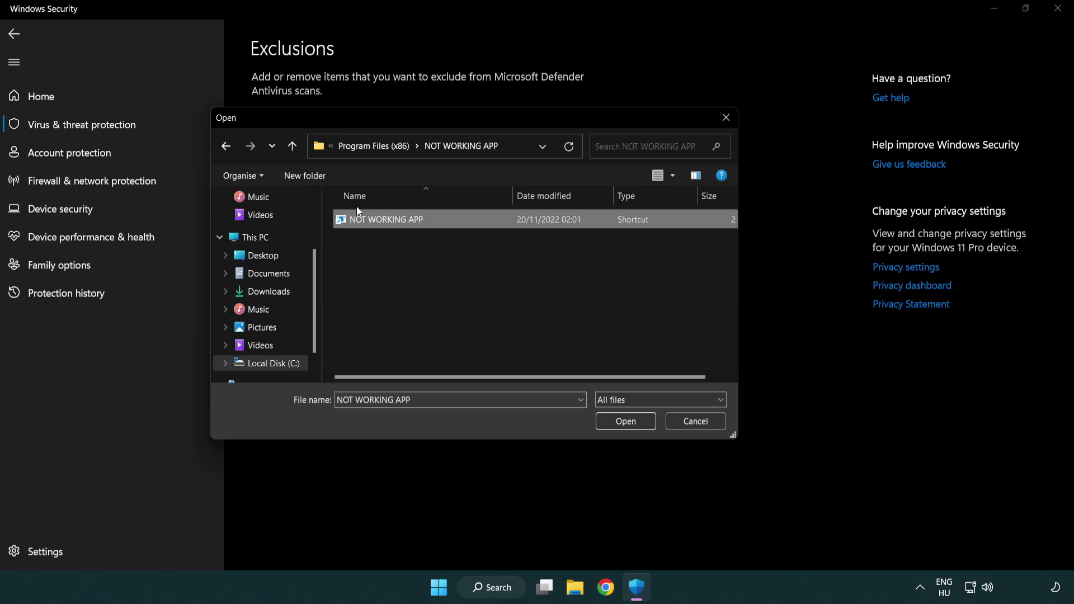
click(625, 422)
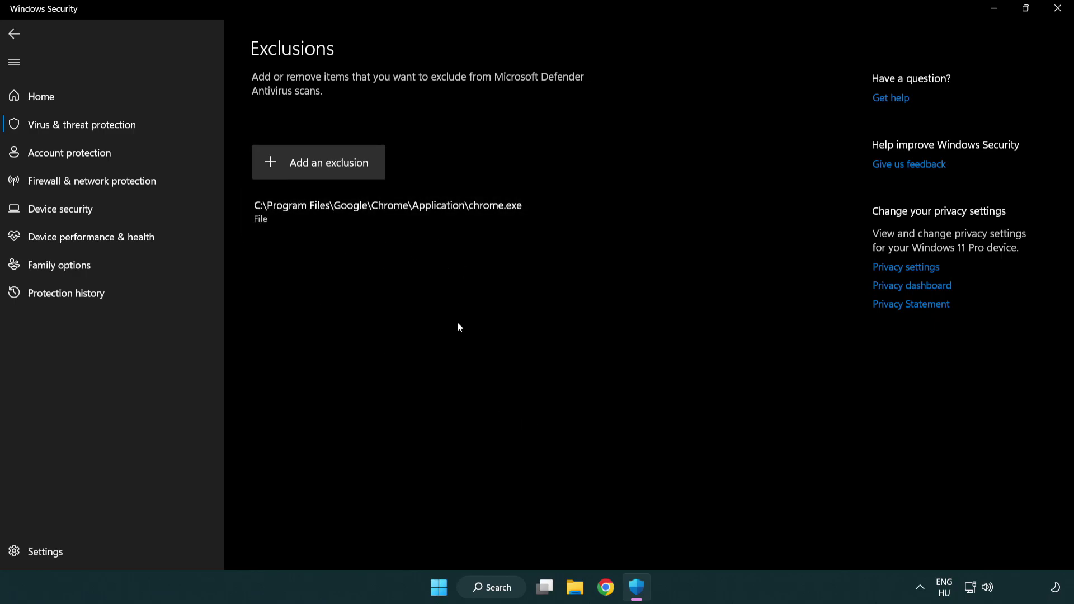
Step: Close Windows Security and show the Start menu's power options with Restart
click(1057, 9)
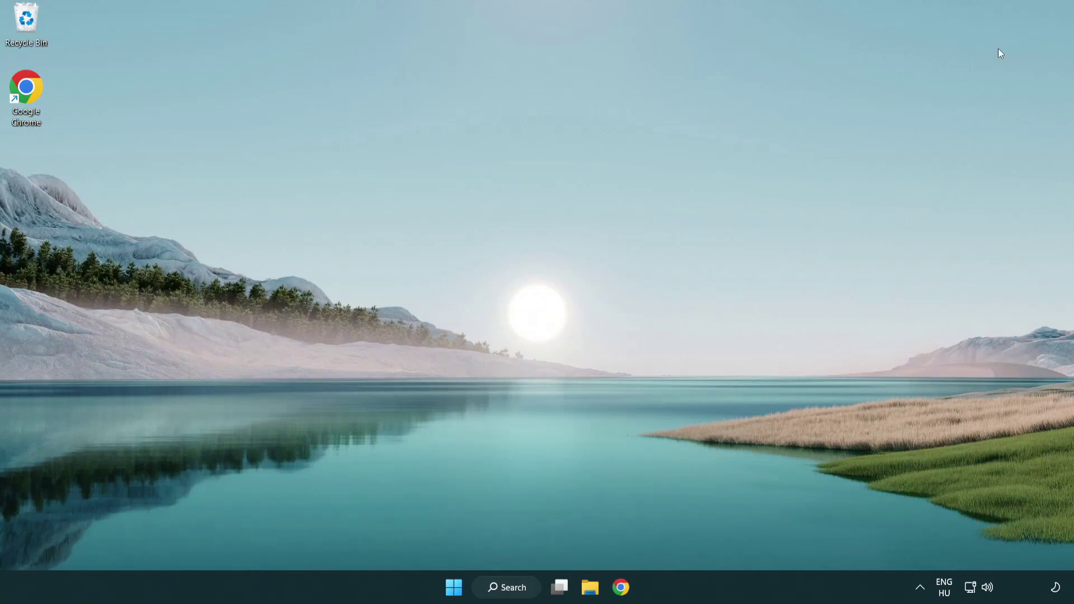
click(453, 588)
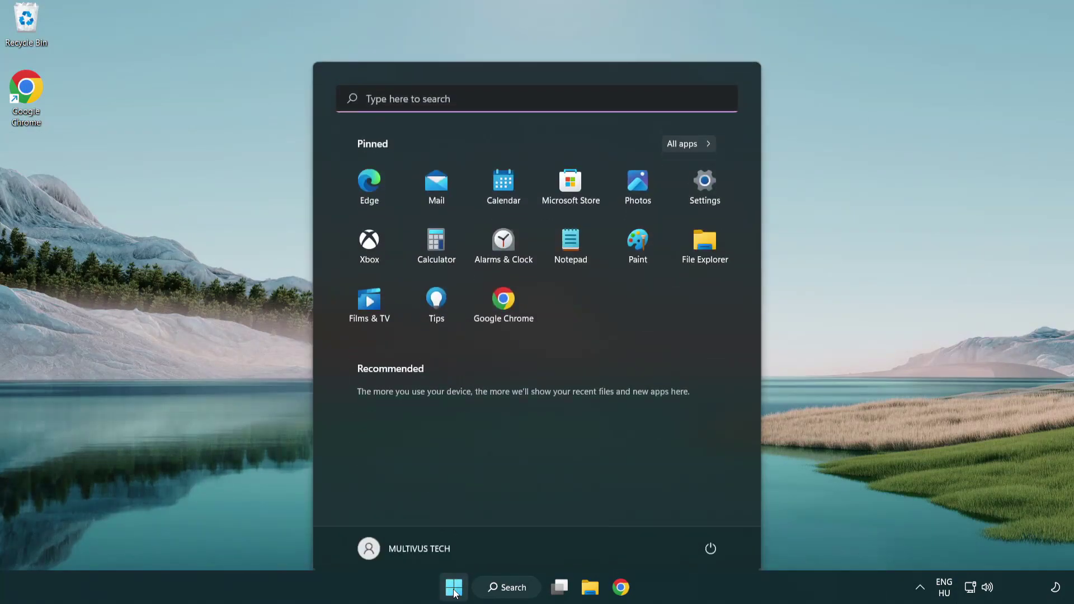
click(711, 538)
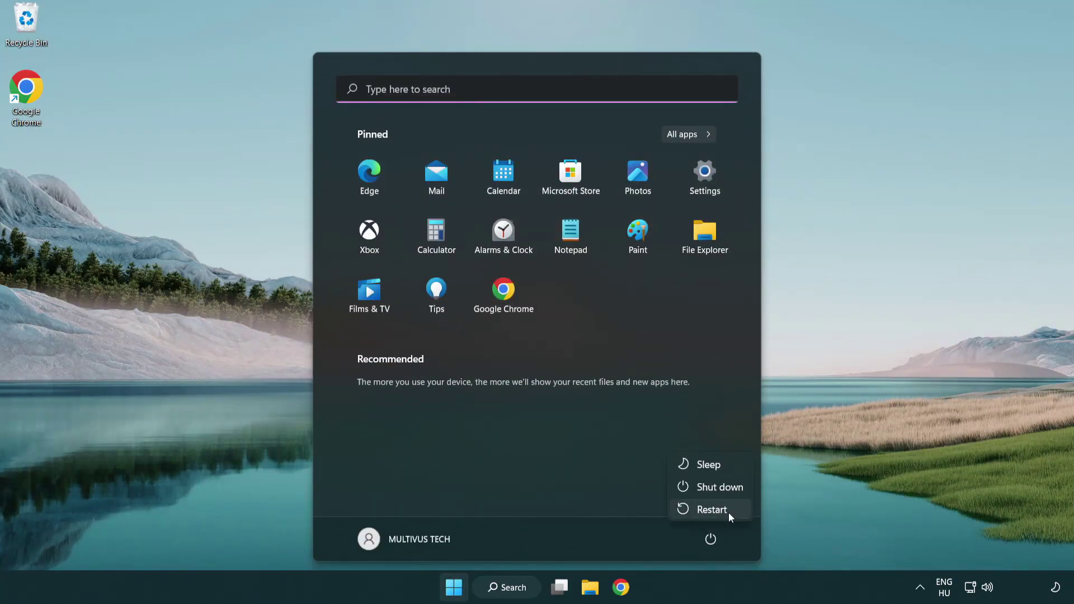